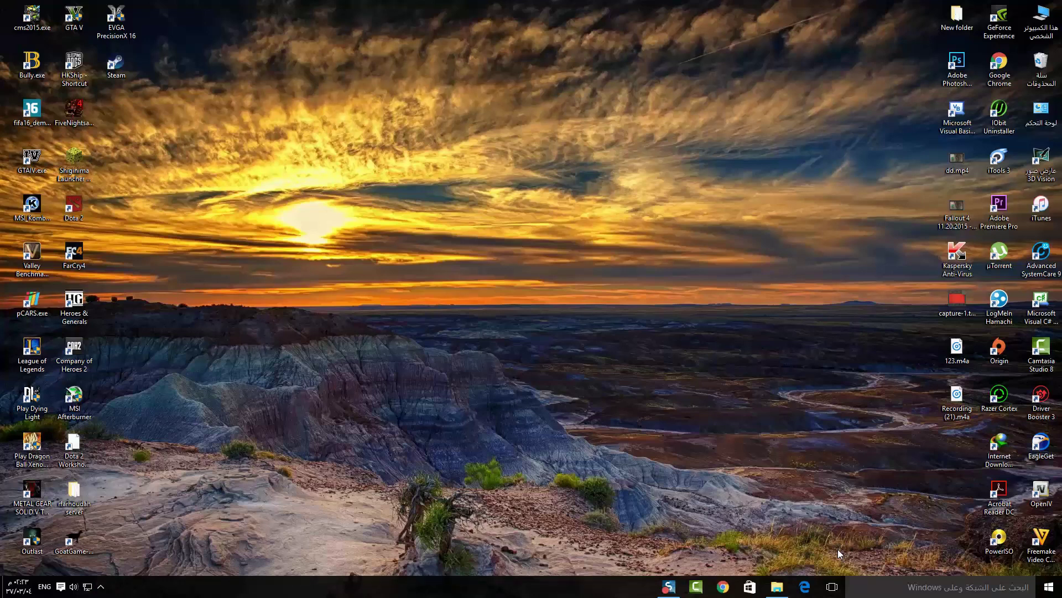
Step: Open the NVIDIA Control Panel from the desktop
right_click(536, 218)
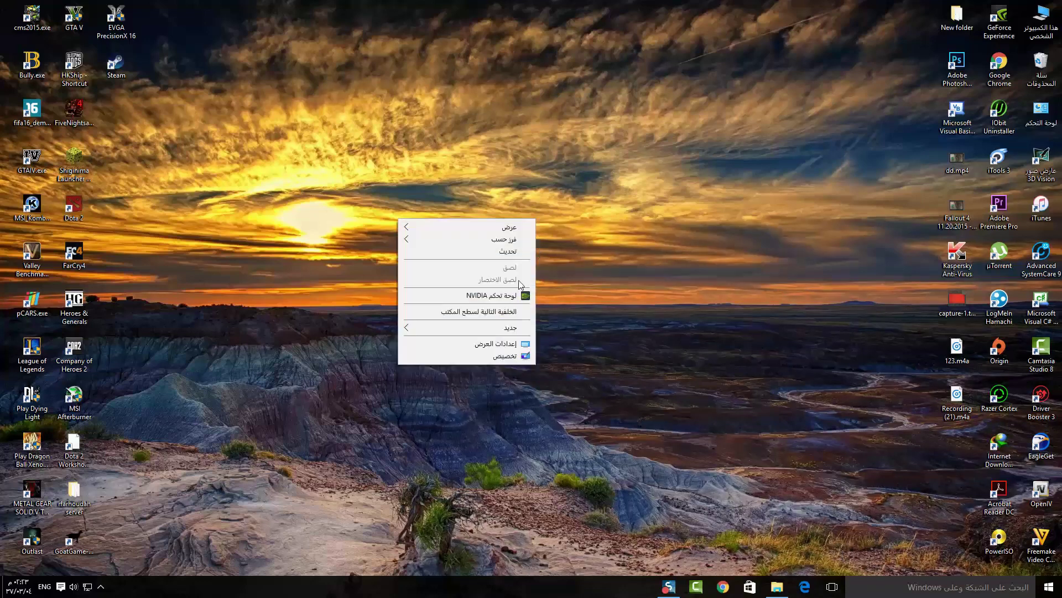
left_click(481, 294)
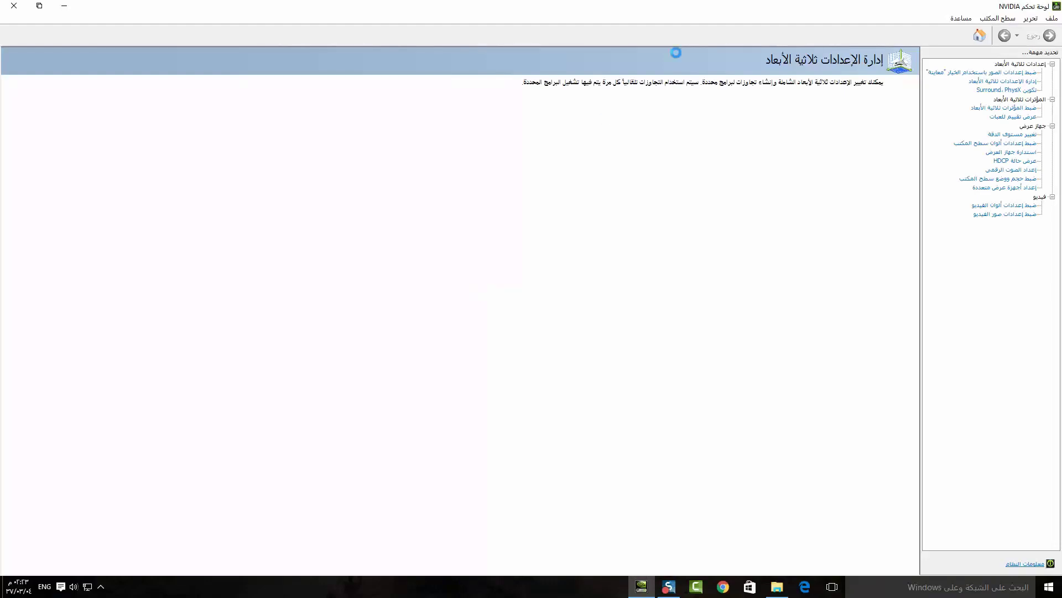
mouse_move(515, 11)
left_mouse_down()
mouse_move(486, 95)
mouse_move(510, 3)
left_mouse_up()
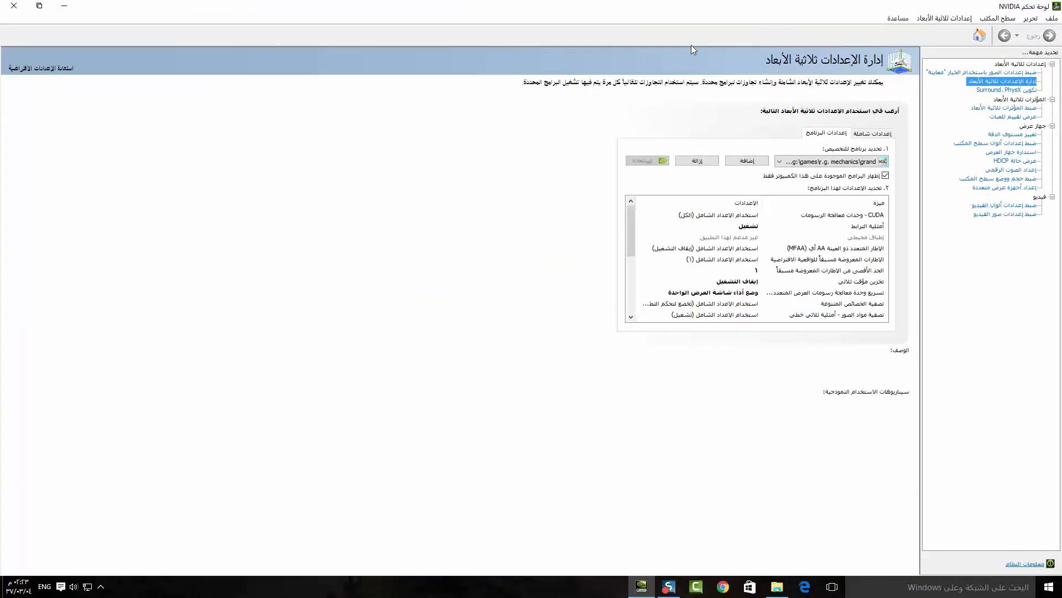
left_click_drag(816, 5, 737, 5)
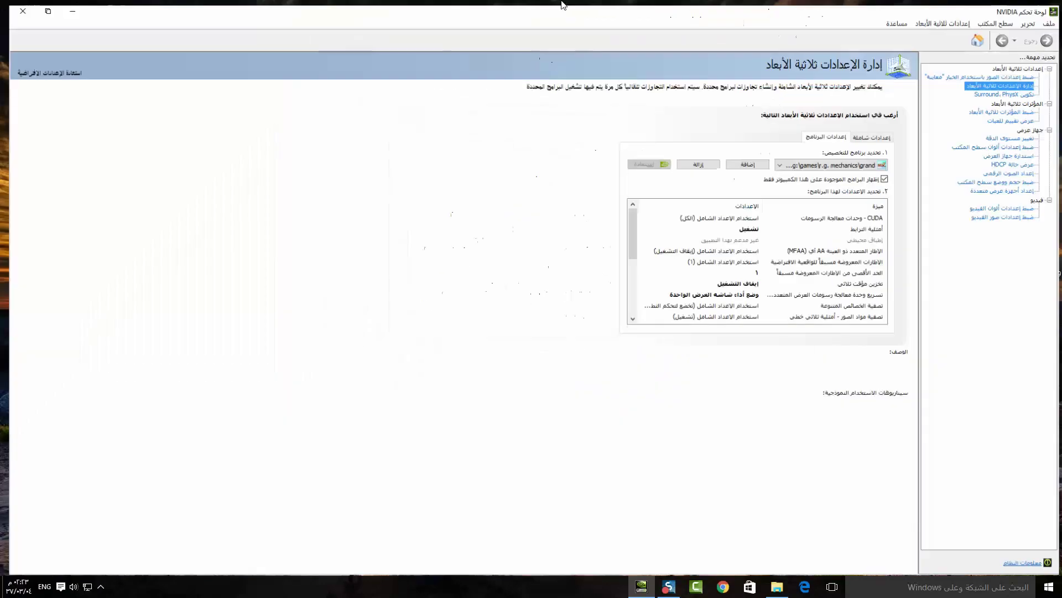
mouse_move(624, 225)
mouse_move(624, 225)
left_mouse_down()
mouse_move(625, 271)
mouse_move(626, 229)
left_mouse_up()
double_click(590, 5)
left_click_drag(590, 4, 619, 141)
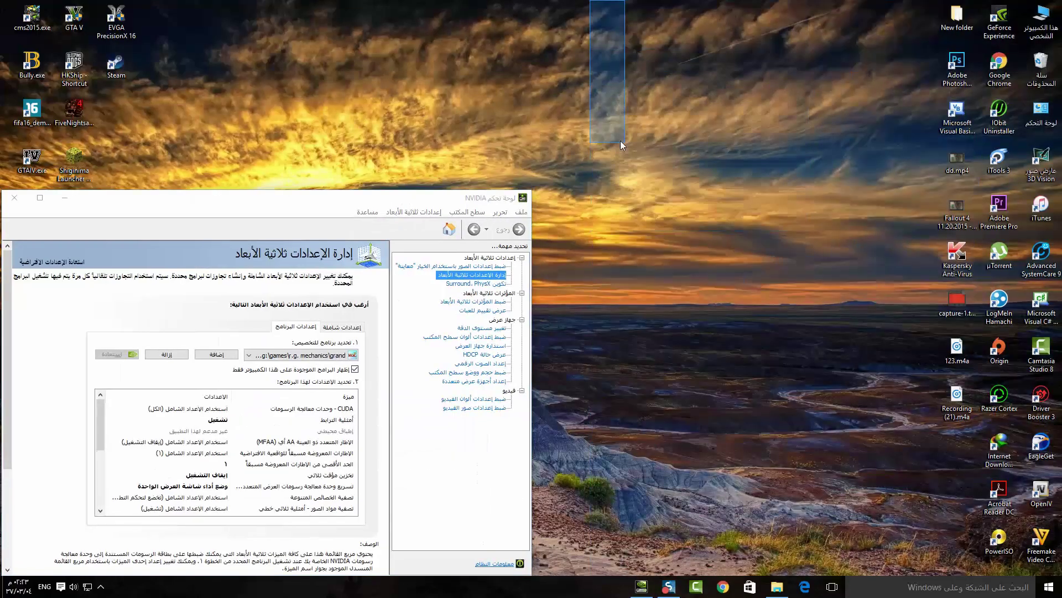
left_click_drag(253, 198, 348, 1)
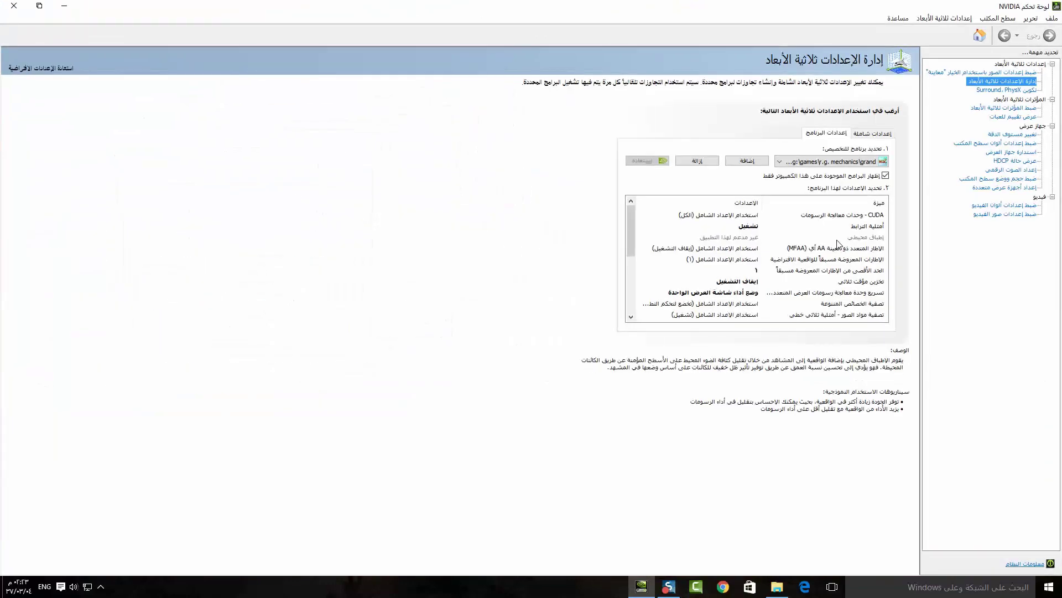
Step: Look at the global 3D settings and return to the program-specific settings
left_click(860, 139)
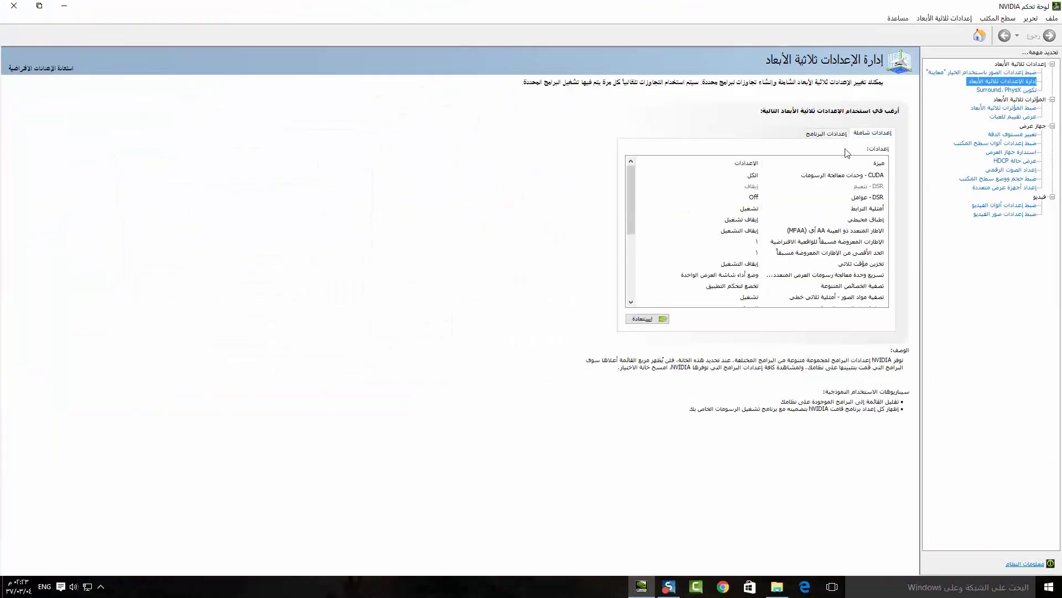
left_click_drag(631, 199, 658, 150)
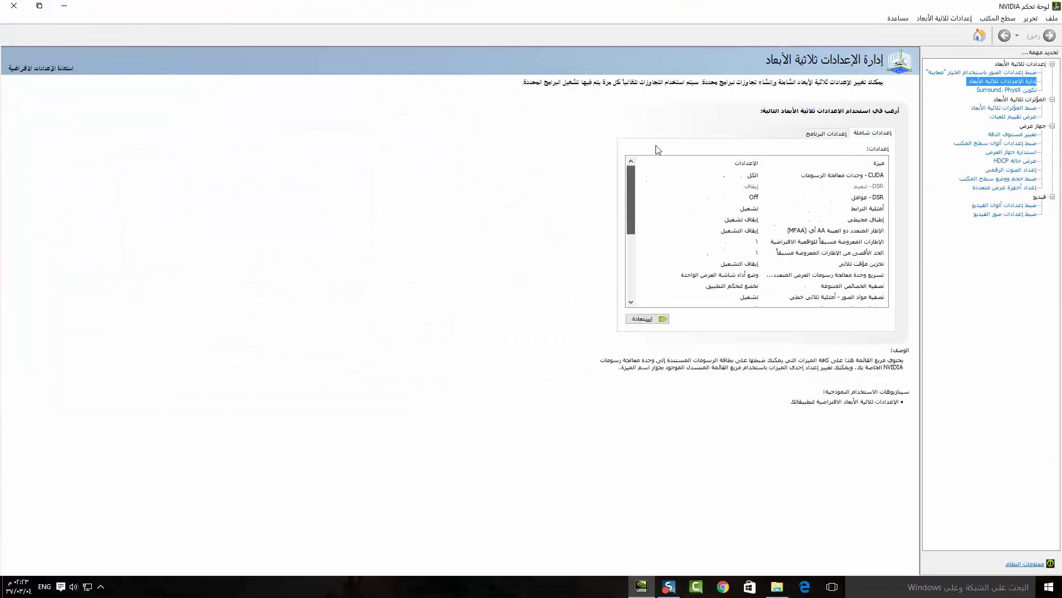
left_click(827, 135)
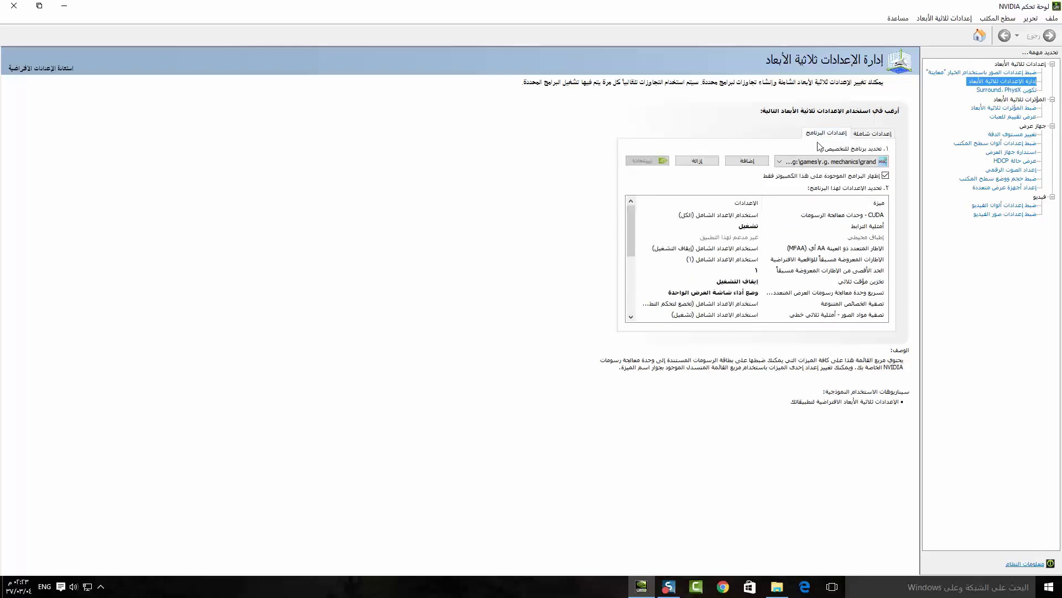
Step: Browse the desktop for game executables that can be added to the program settings, and cancel without adding one
left_click(751, 161)
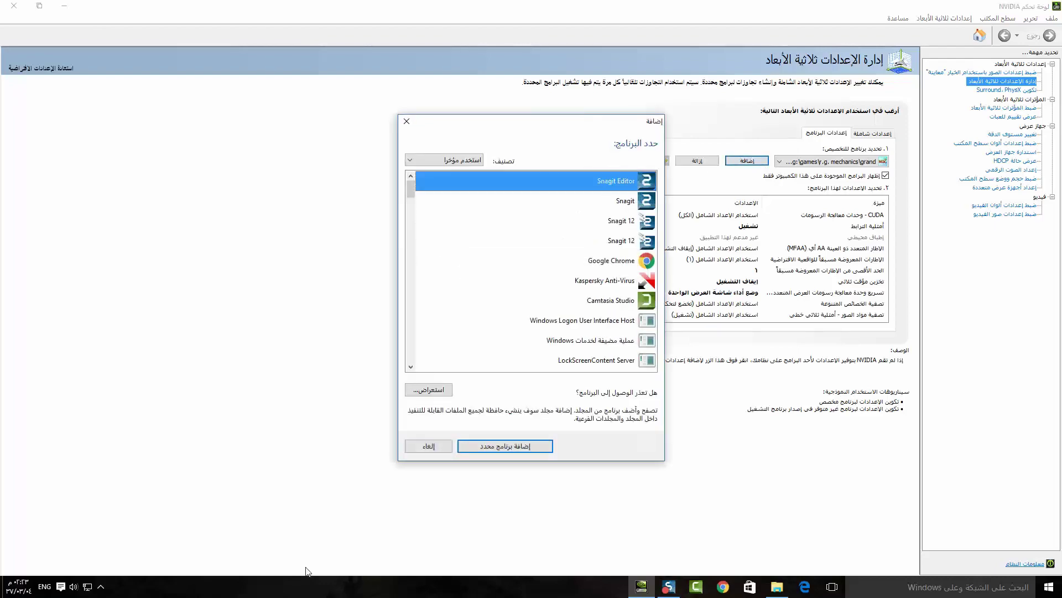
left_click(430, 392)
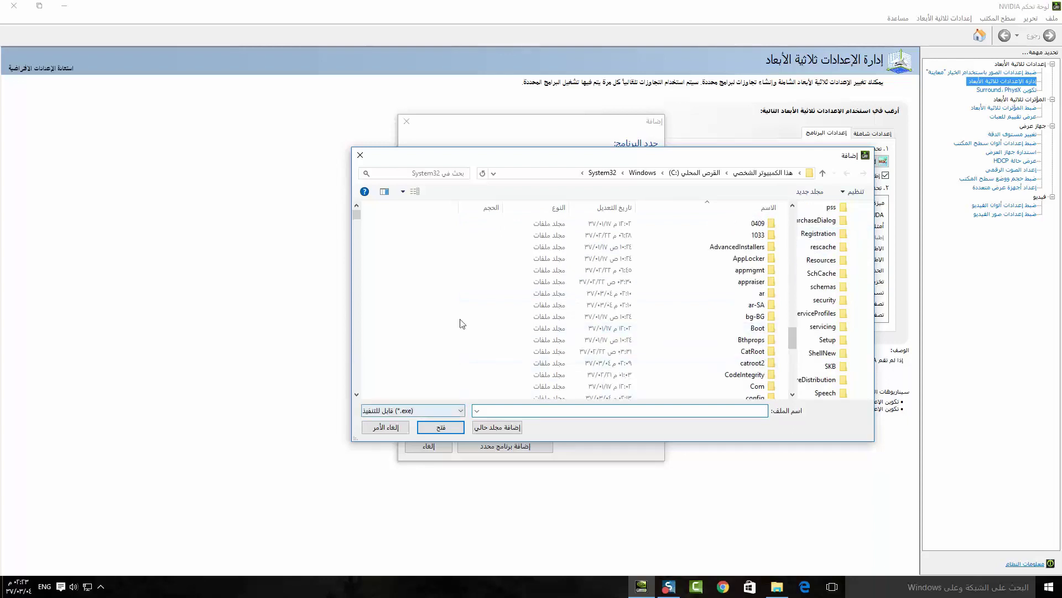
left_click(763, 172)
left_click(861, 278)
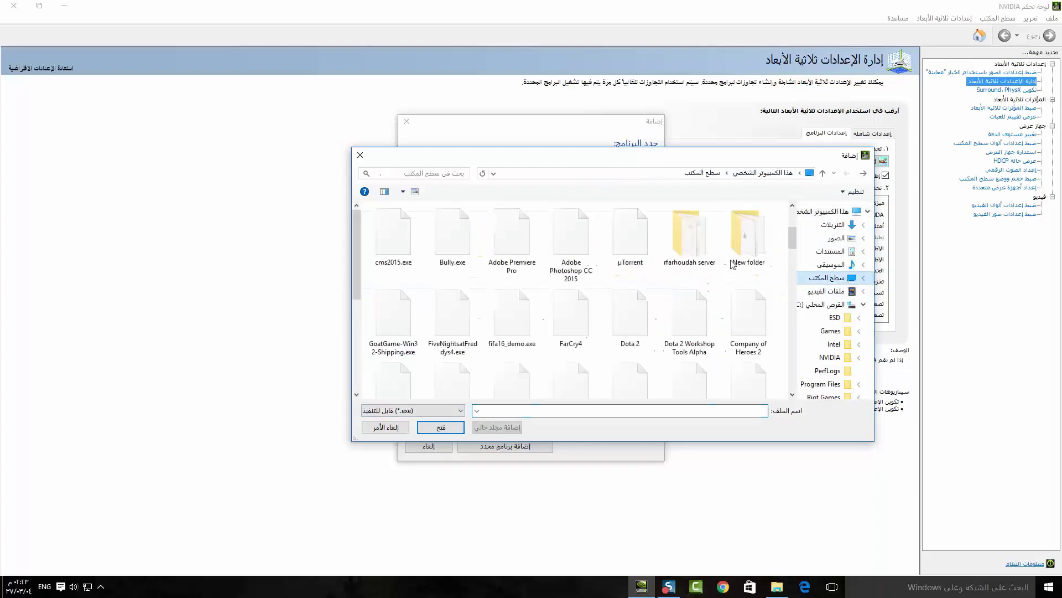
scroll(646, 276, "down", 4)
scroll(576, 273, "up", 5)
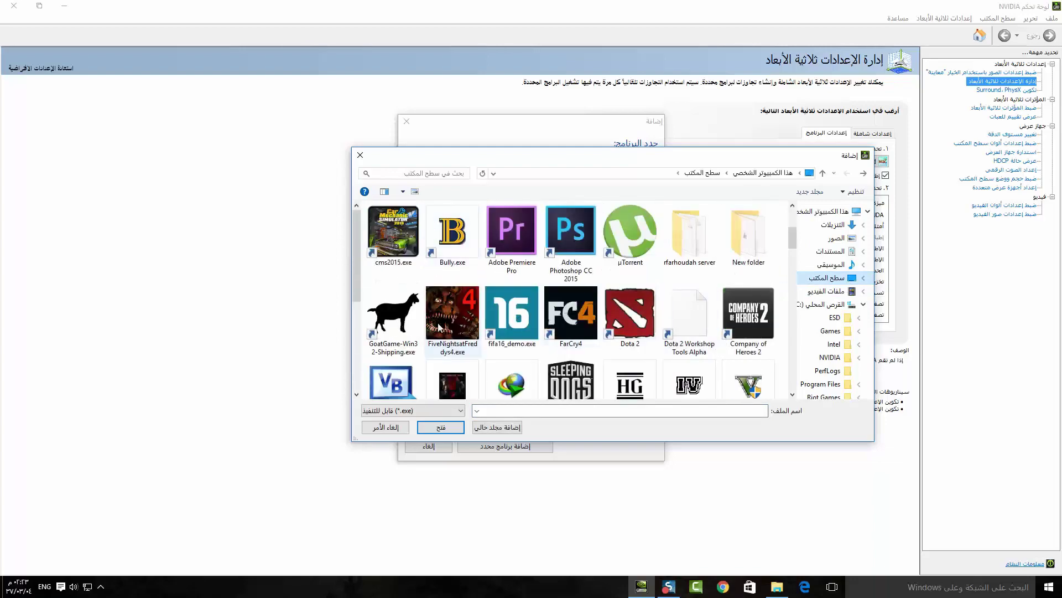
scroll(541, 349, "down", 3)
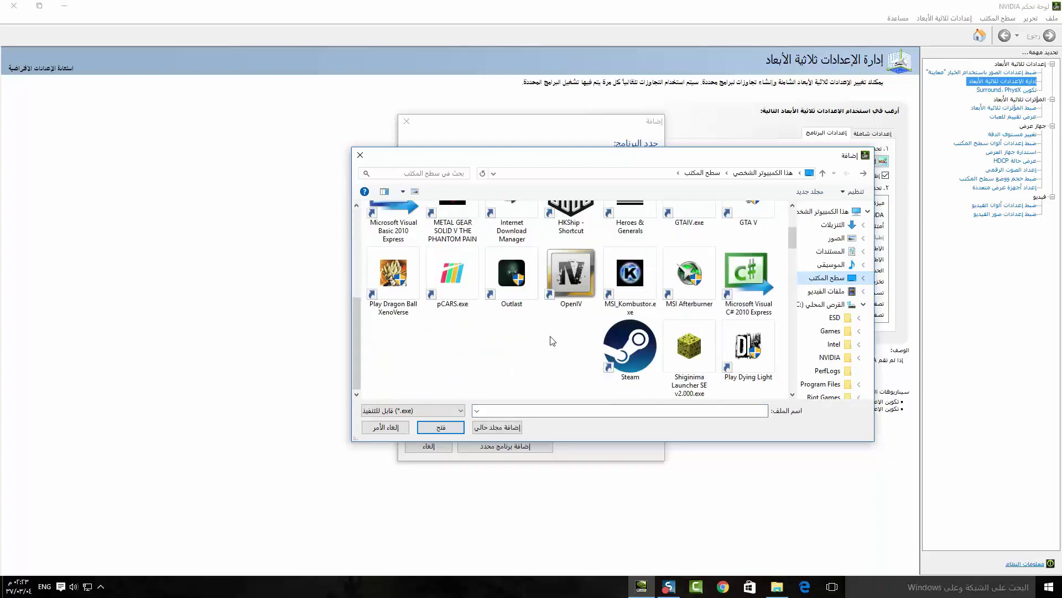
scroll(548, 359, "up", 5)
left_click(385, 427)
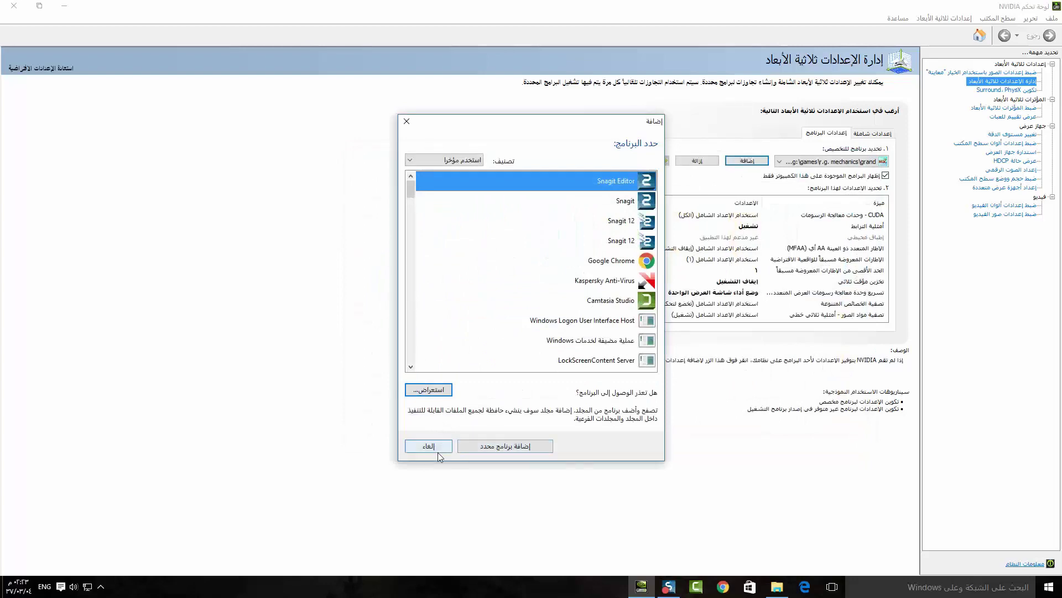
left_click(435, 447)
Step: Choose the Grand Theft Auto V launcher1.exe entry as the program to customize
left_click(845, 162)
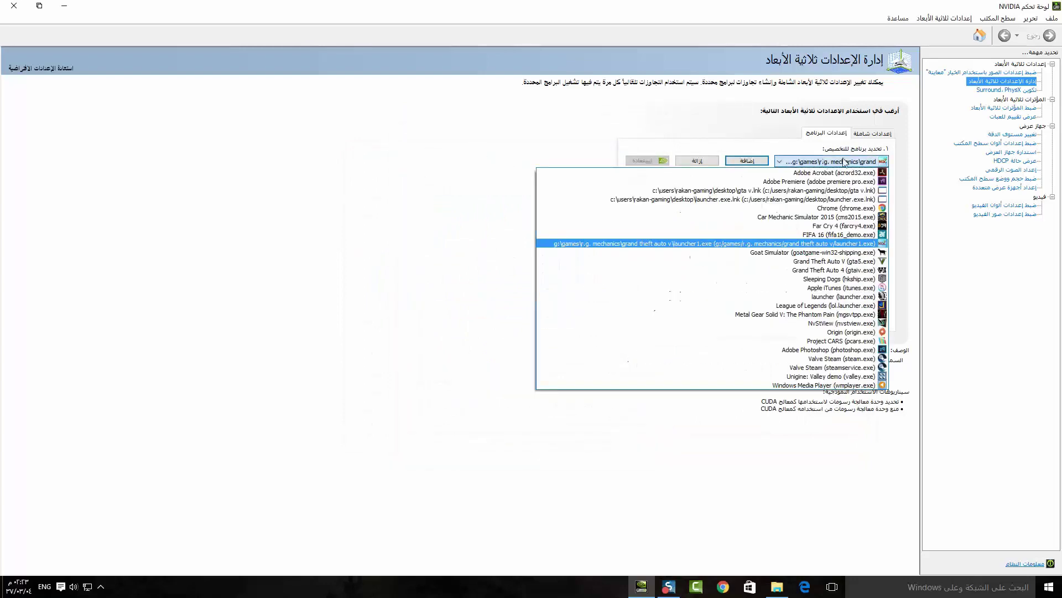
left_click(859, 248)
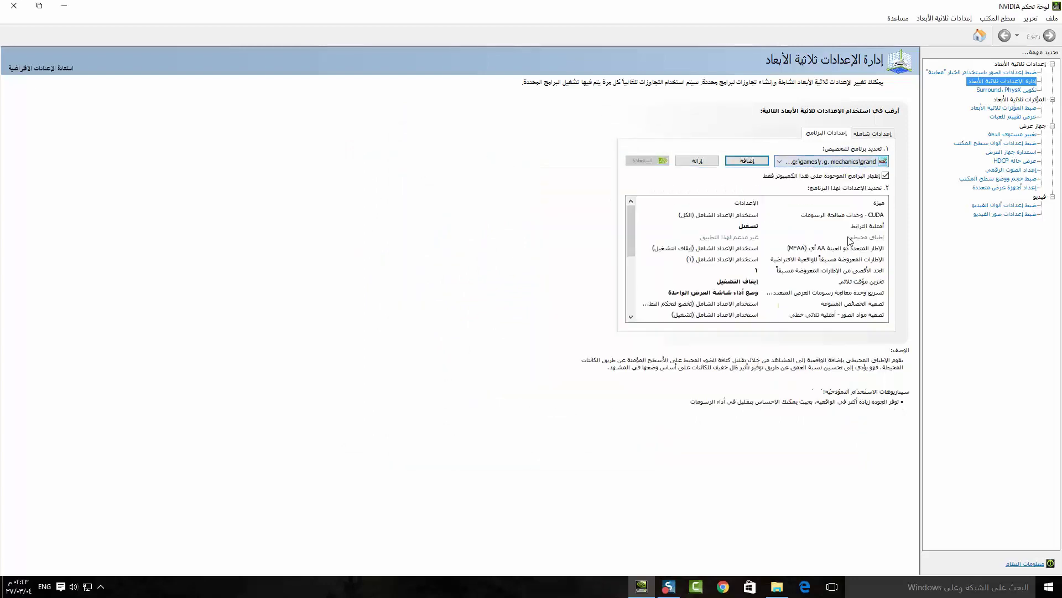
left_click(874, 164)
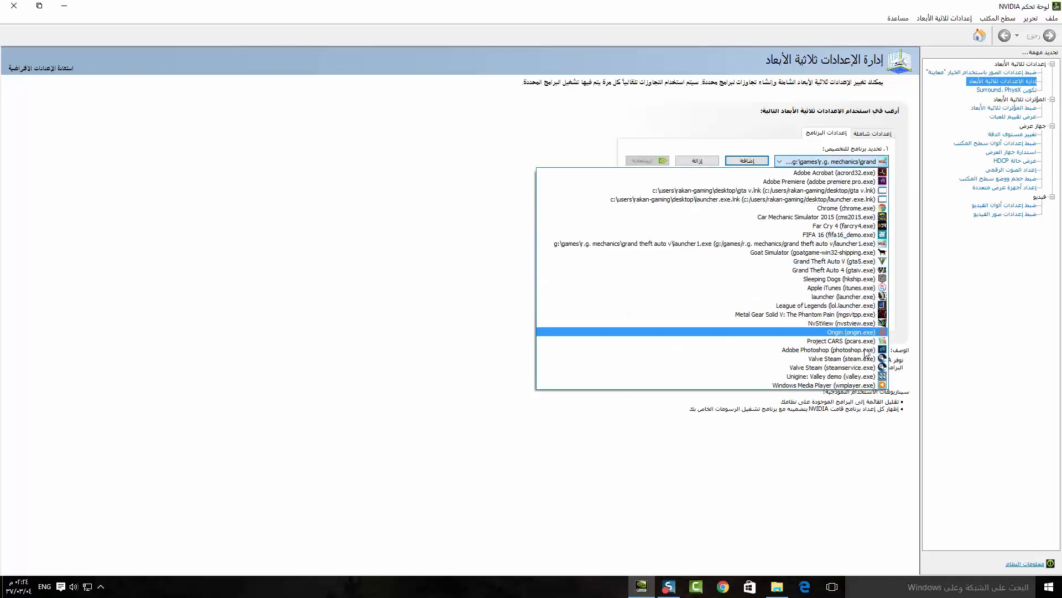
left_click(837, 145)
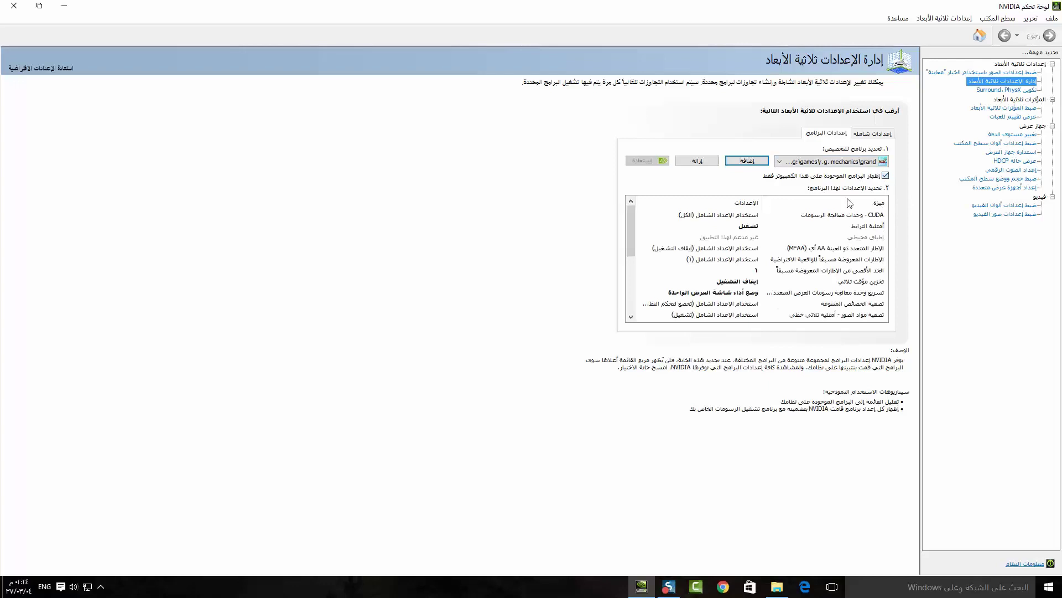
left_click(803, 162)
left_click(804, 162)
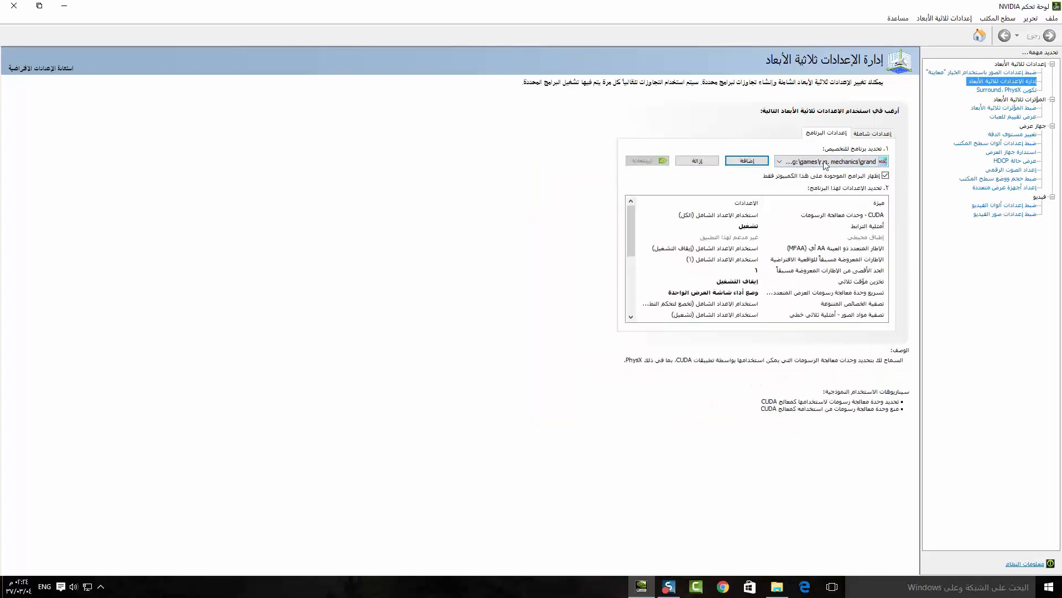
Step: Examine the threaded optimization and triple buffering settings of the chosen program and their available options
left_click(857, 232)
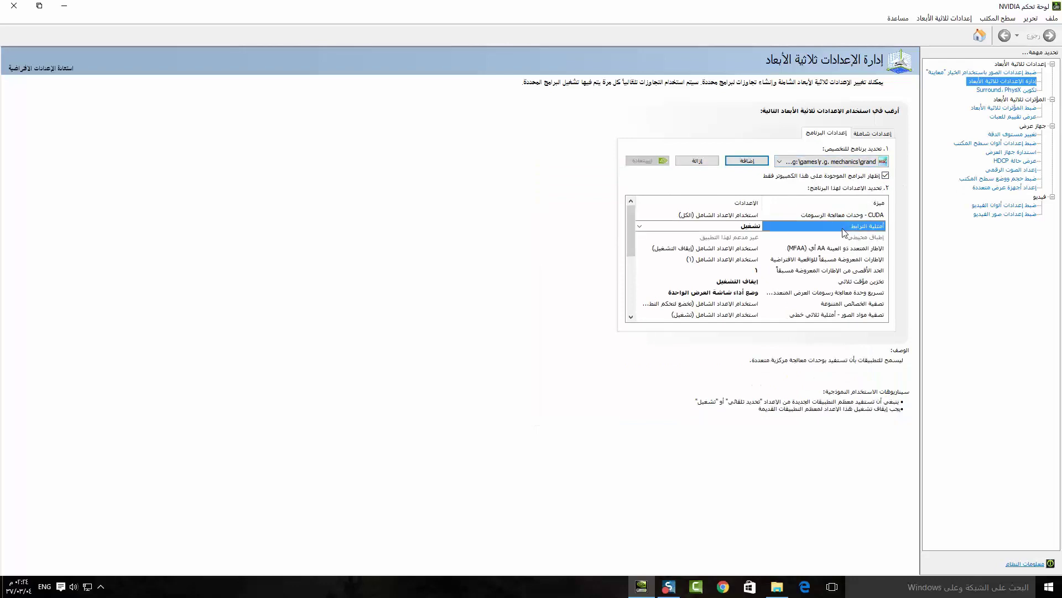
left_click(742, 227)
left_click(745, 228)
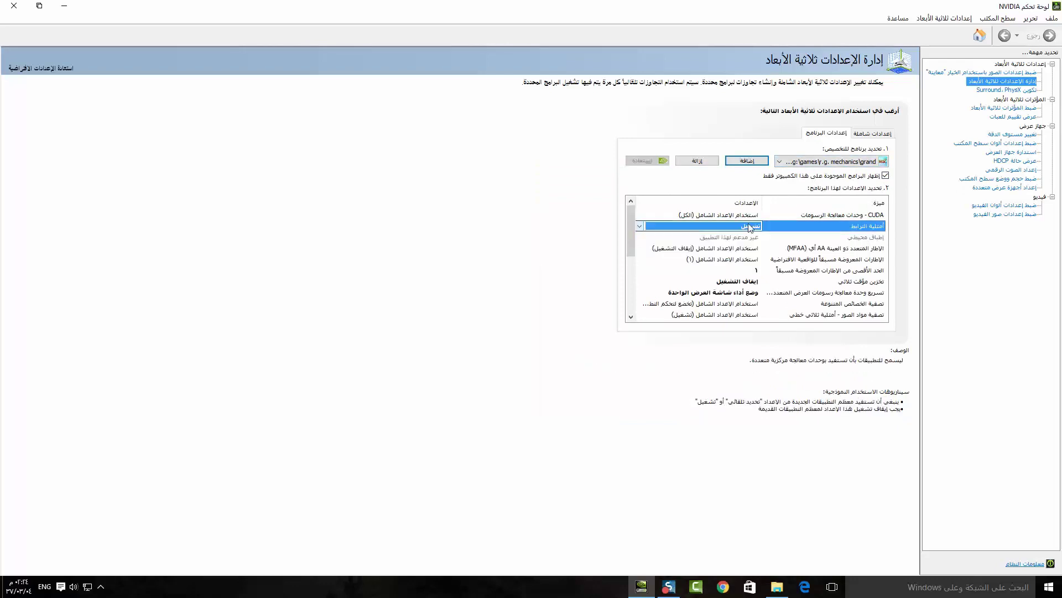
scroll(829, 221, "down", 1)
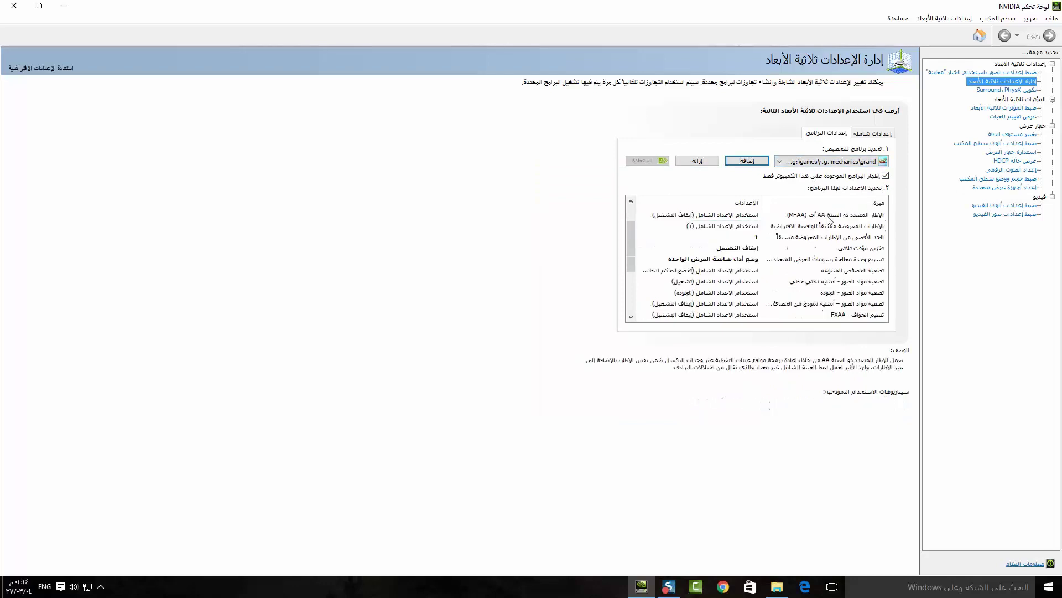
left_click(873, 249)
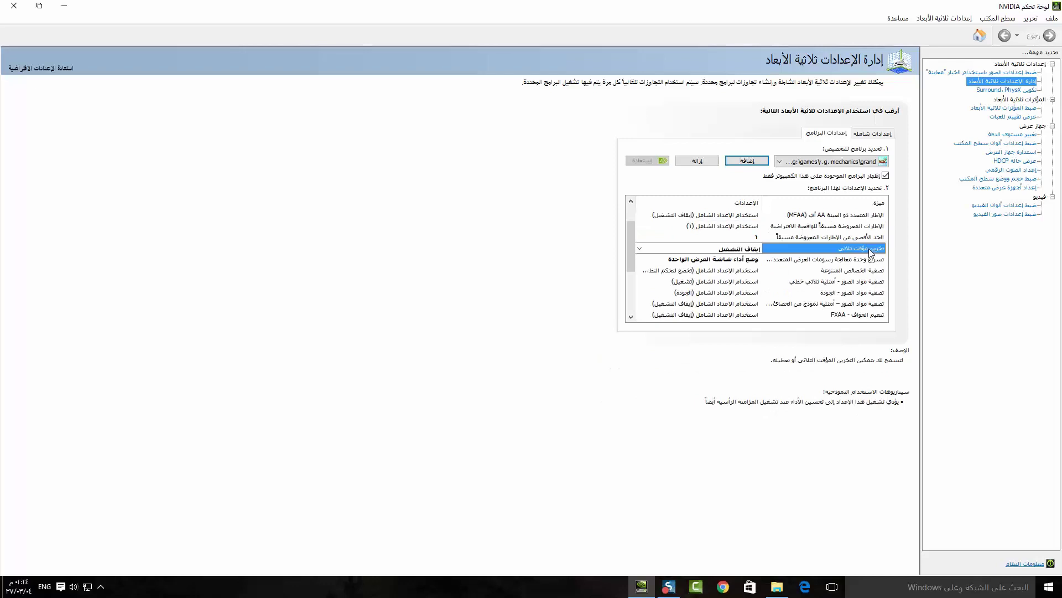
left_click(741, 250)
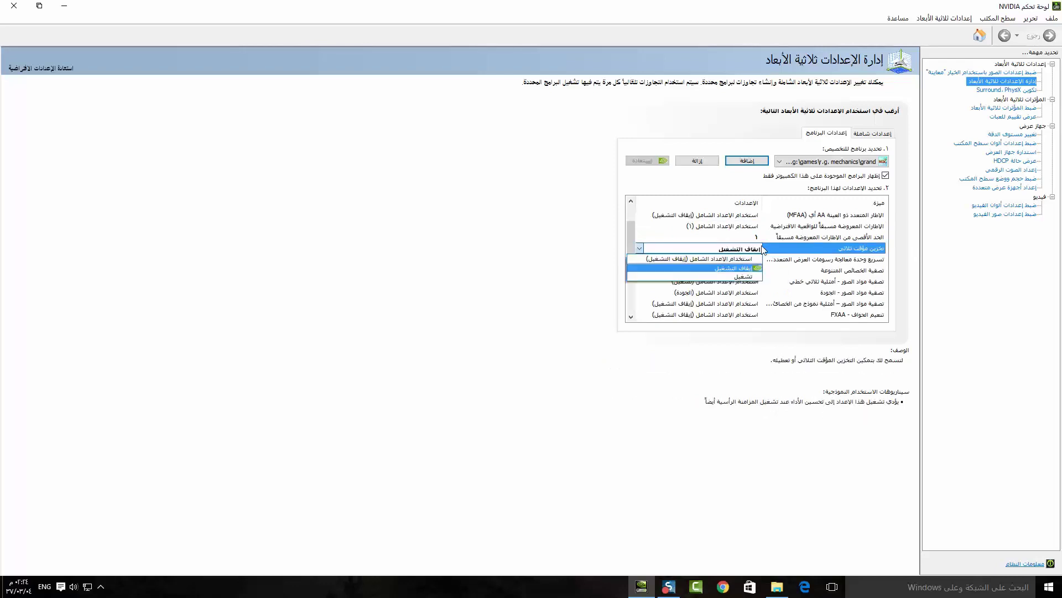
left_click(751, 252)
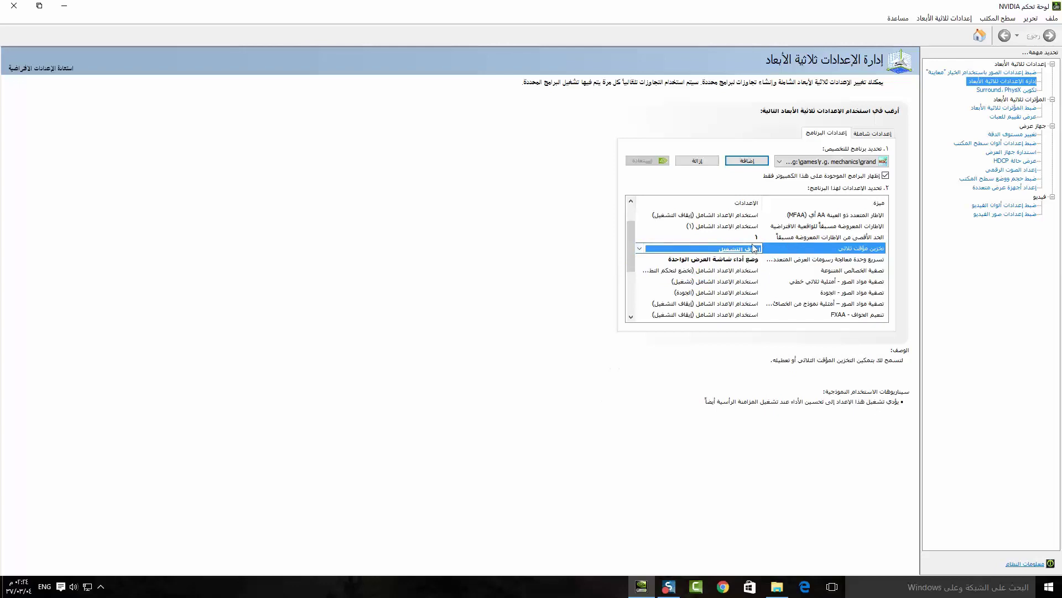
left_click(741, 249)
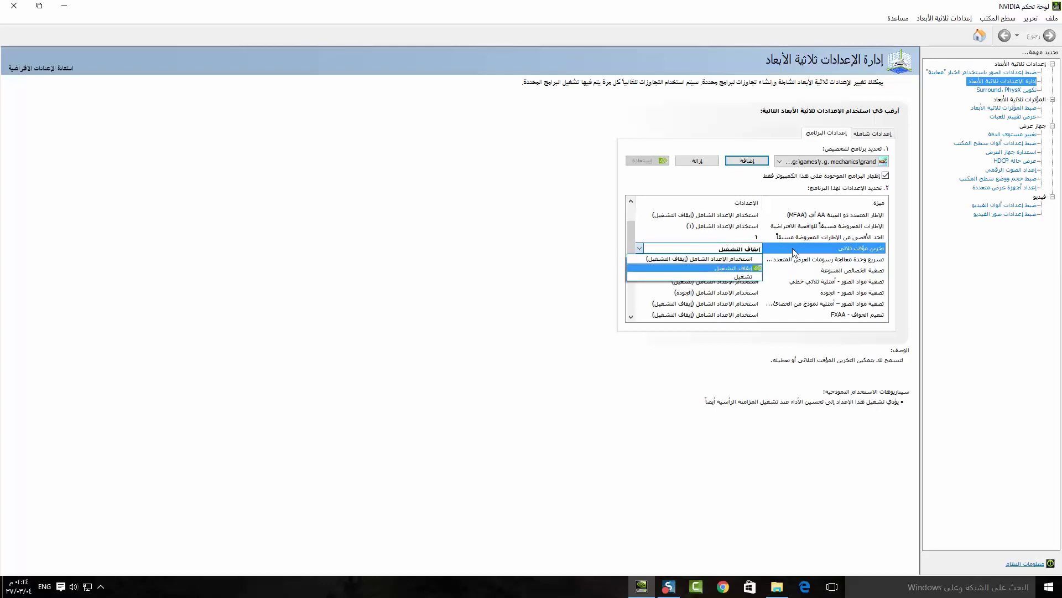
Step: Set multi-display/mixed-GPU acceleration to single display performance mode (وضع أداء شاشة العرض الواحدة), adjusting the feature column's width
left_click(827, 260)
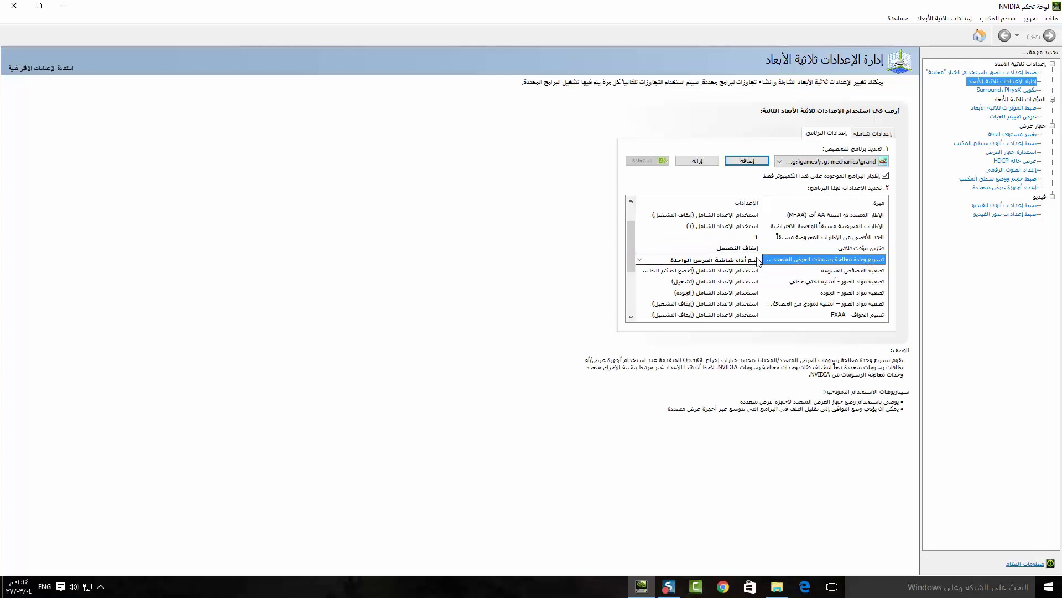
left_click_drag(762, 202, 741, 204)
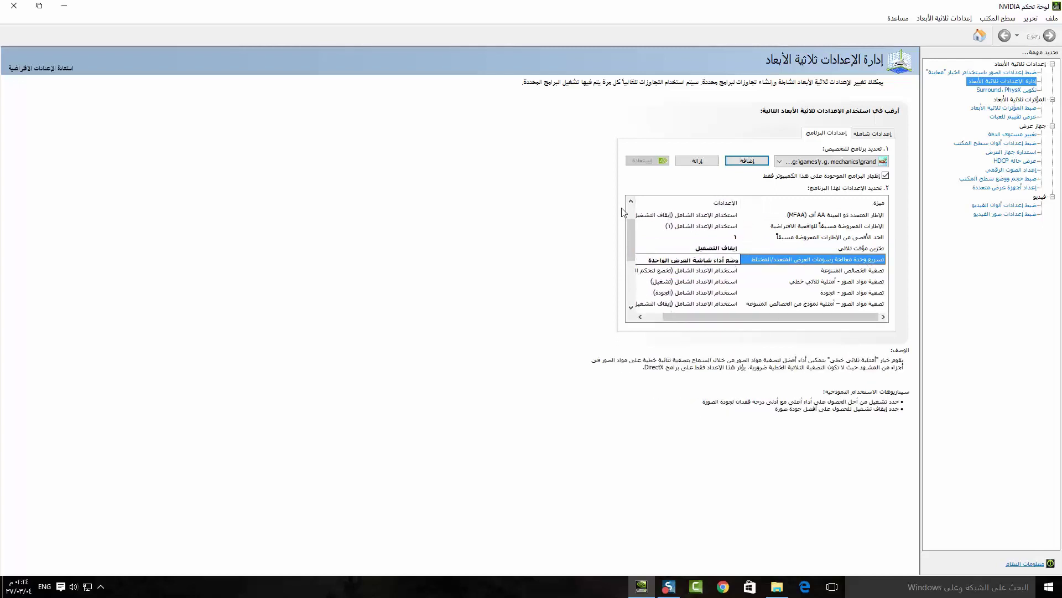
left_click_drag(742, 203, 756, 203)
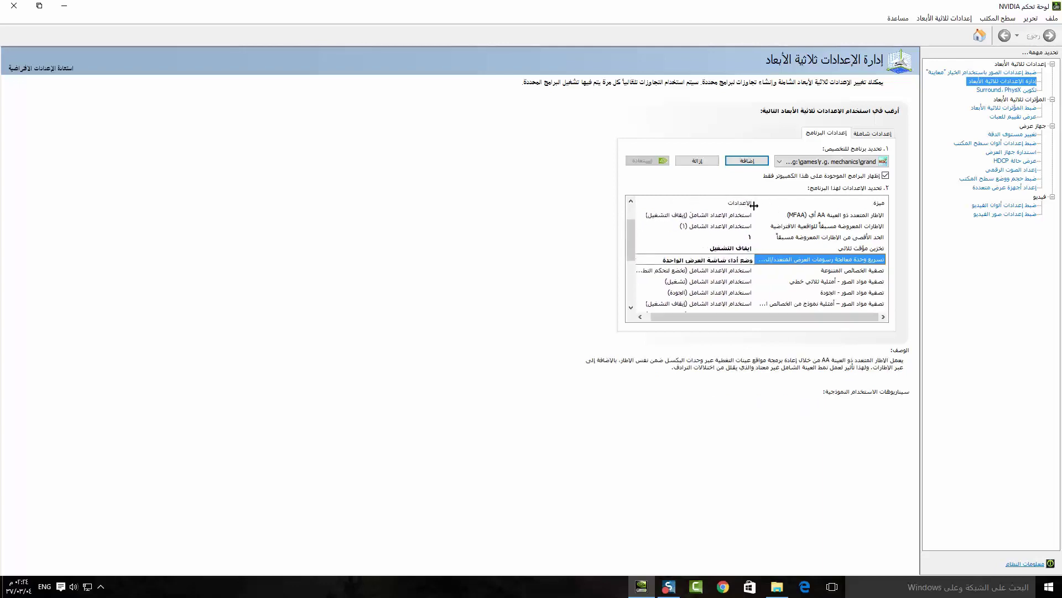
left_click(736, 260)
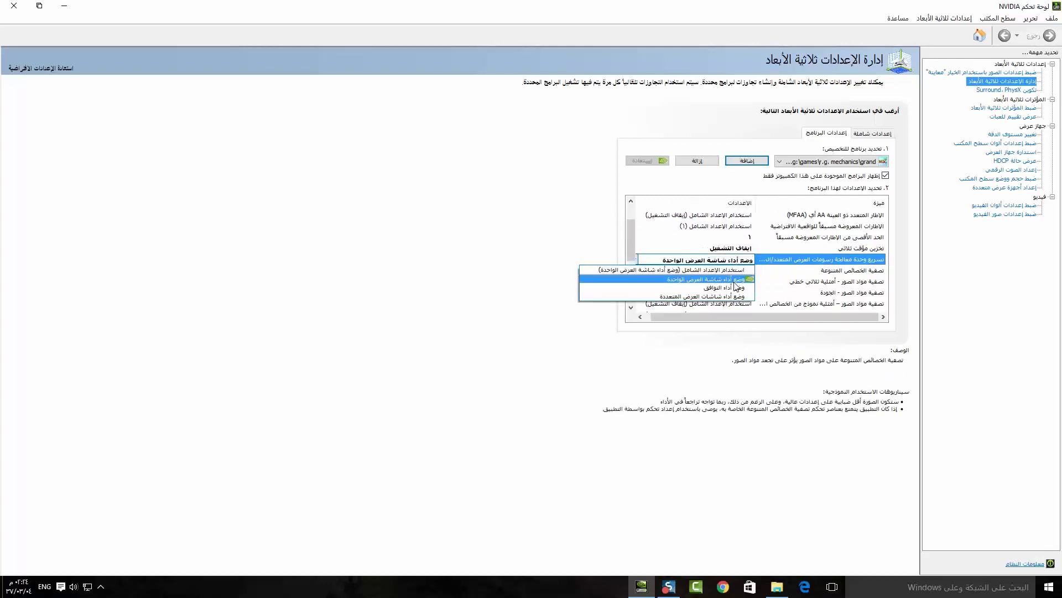
left_click(734, 282)
Step: Examine the program's shader cache setting and the options offered for vertical sync
scroll(861, 275, "down", 2)
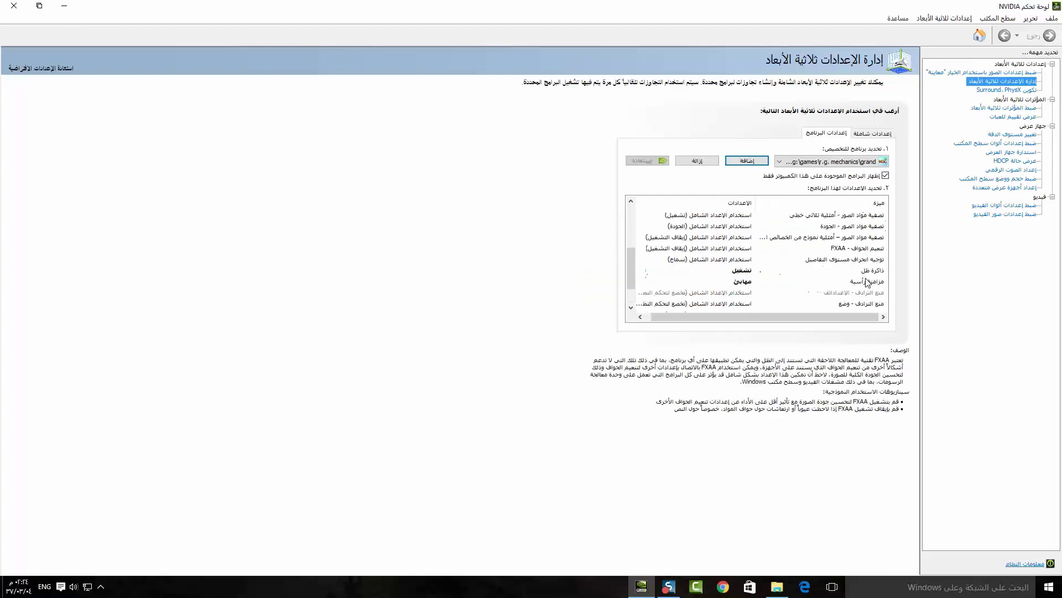
left_click(868, 275)
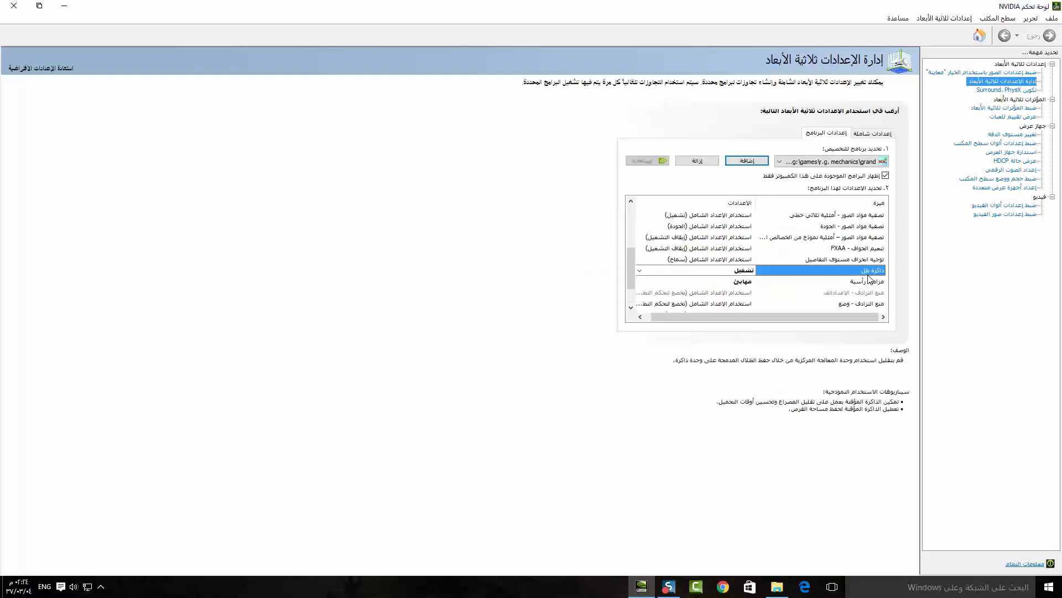
left_click(822, 281)
left_click(731, 282)
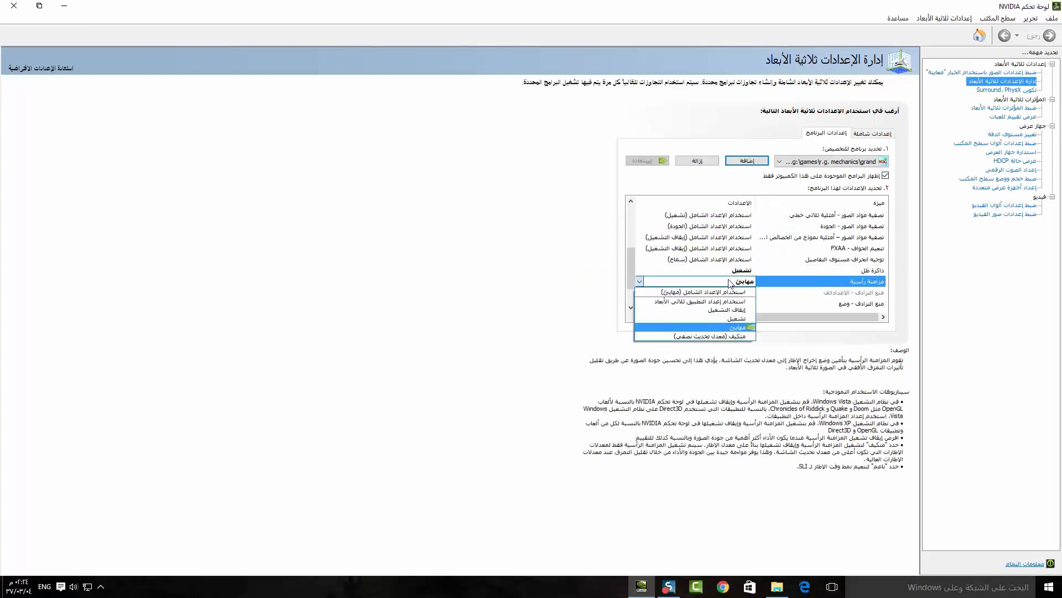
left_click(730, 282)
Step: Examine the options for the program's power management mode (وضع إدارة الطاقة) and review the full list of 3D settings
scroll(785, 274, "down", 1)
left_click(825, 304)
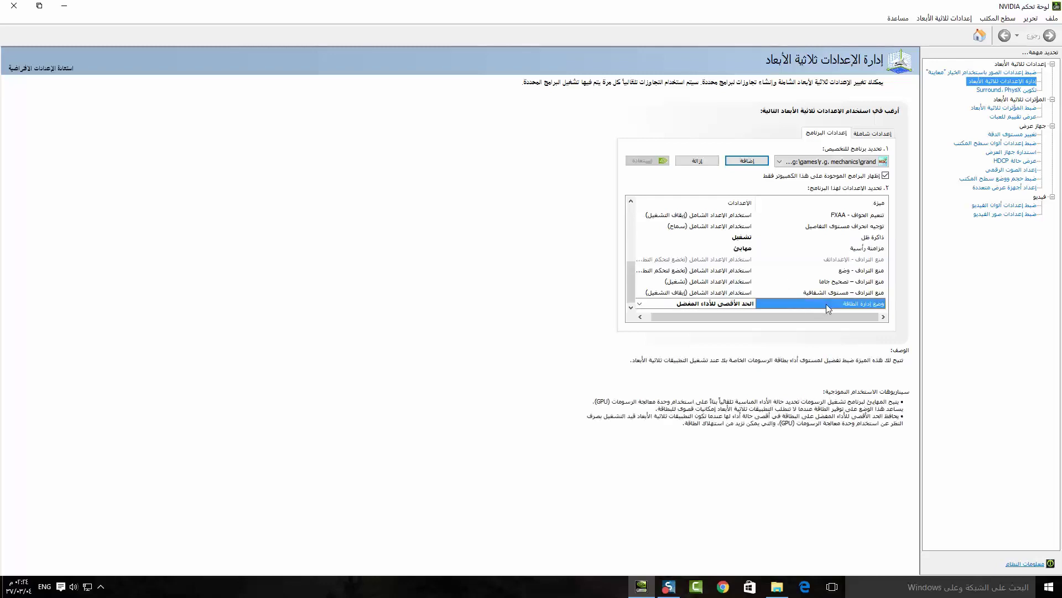
left_click(726, 304)
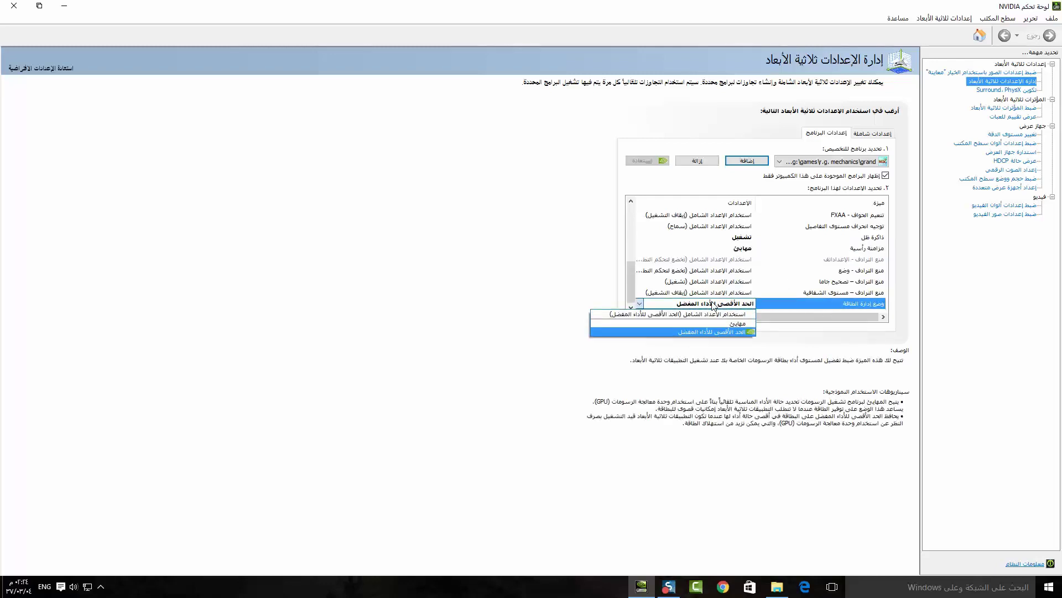
left_click(718, 305)
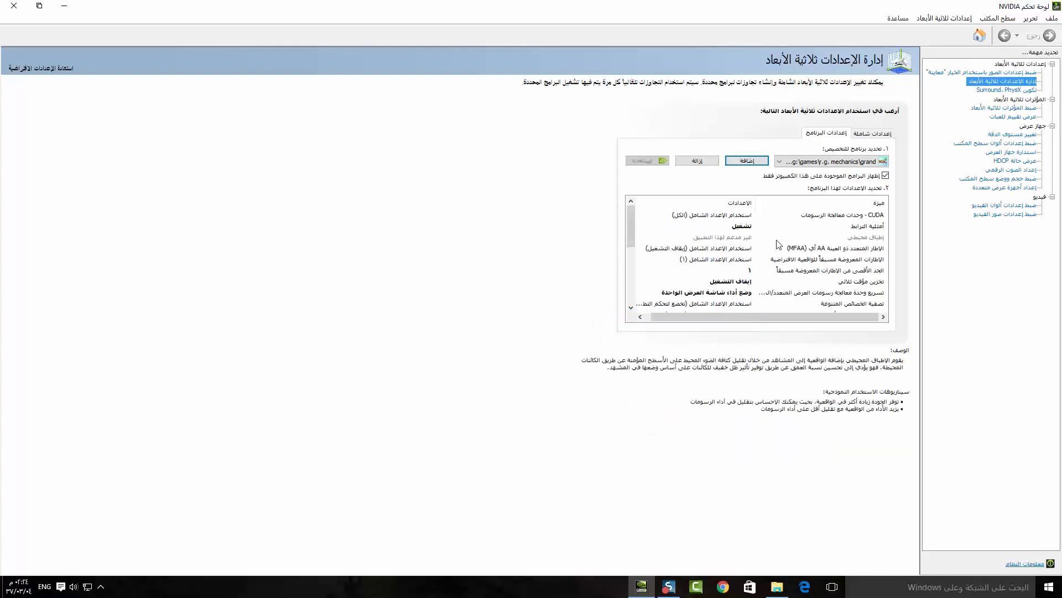
scroll(748, 244, "up", 2)
scroll(748, 239, "down", 3)
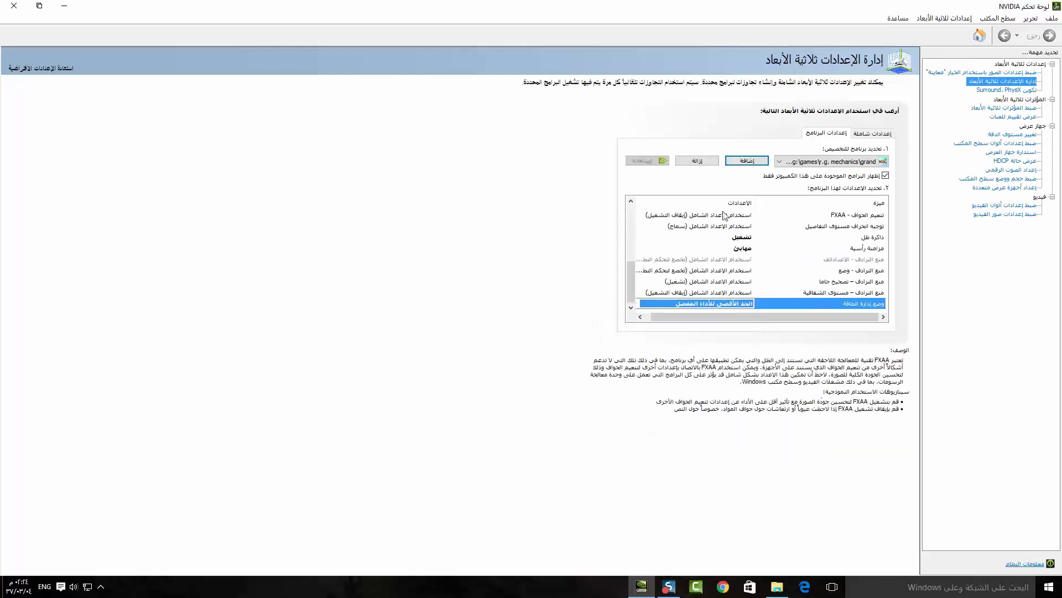
Step: Restore the NVIDIA Control Panel to a smaller window and close it
double_click(414, 6)
left_click_drag(415, 27, 408, 68)
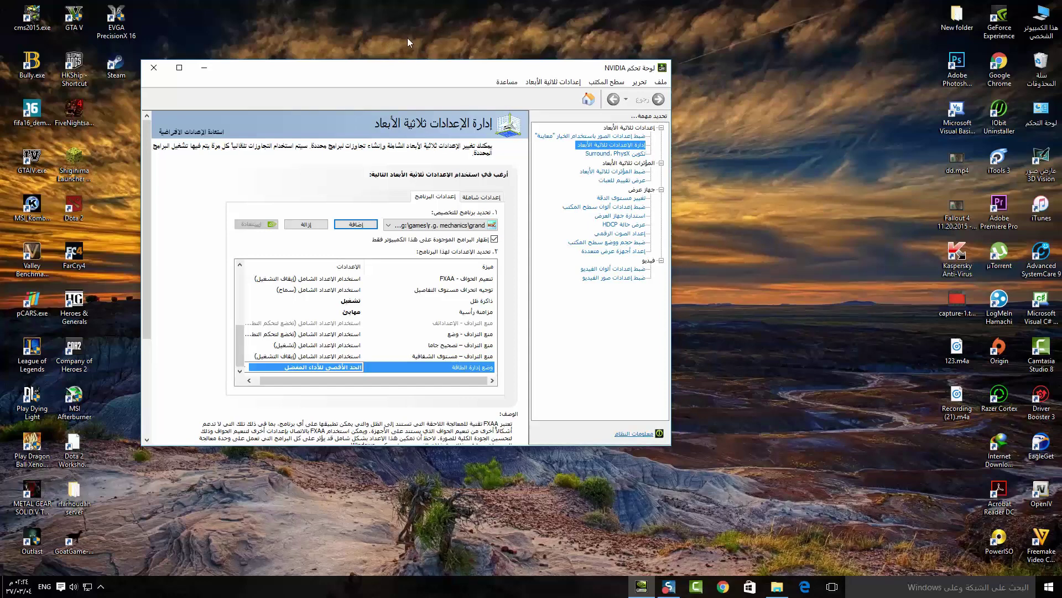
left_click(154, 68)
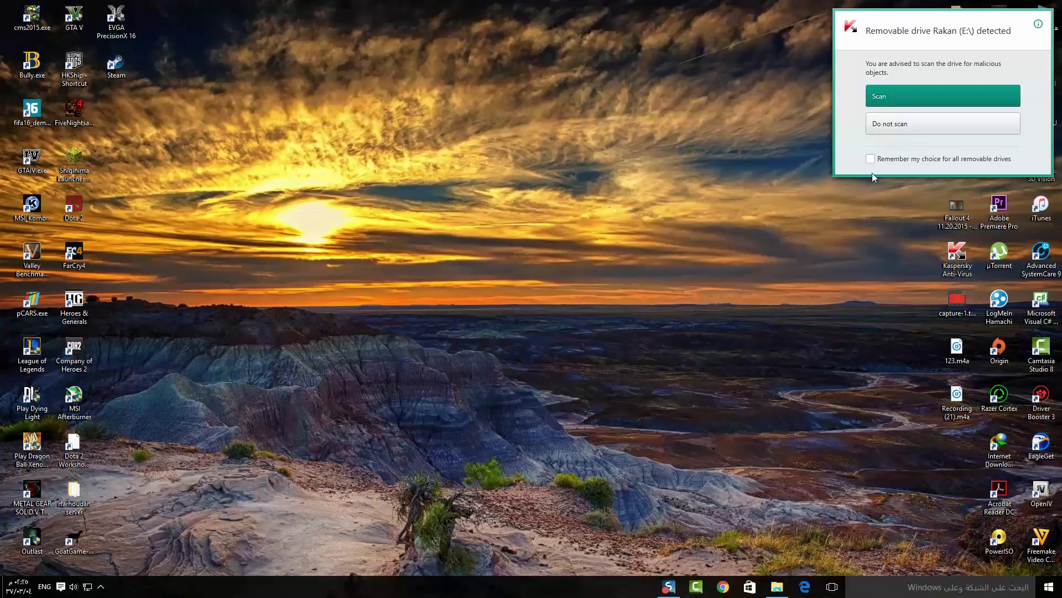
Step: Decline the antivirus scan of removable drive E: and open This PC in File Explorer
left_click(907, 123)
double_click(1021, 27)
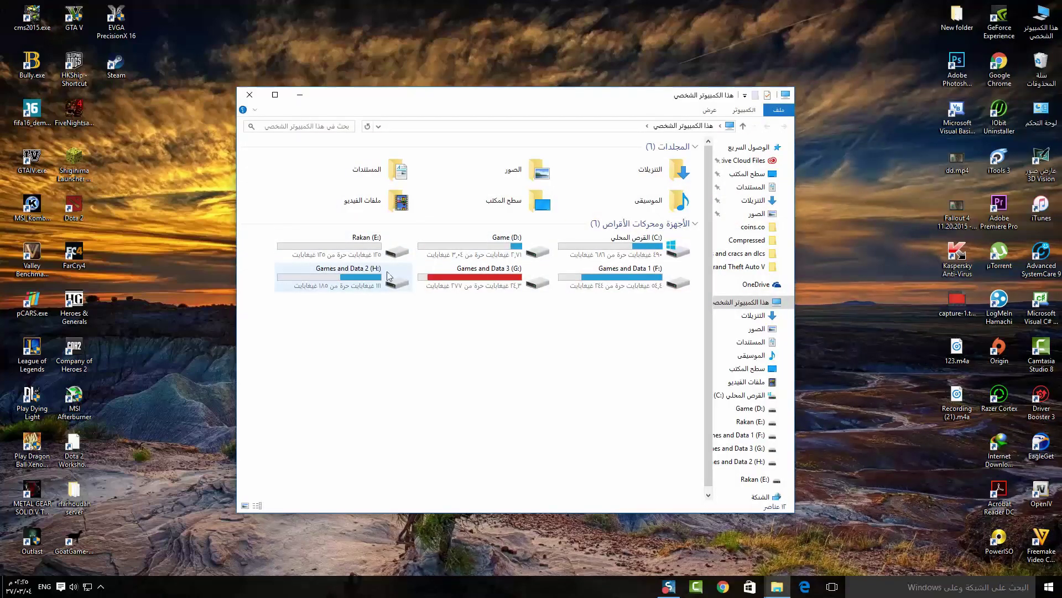
double_click(371, 283)
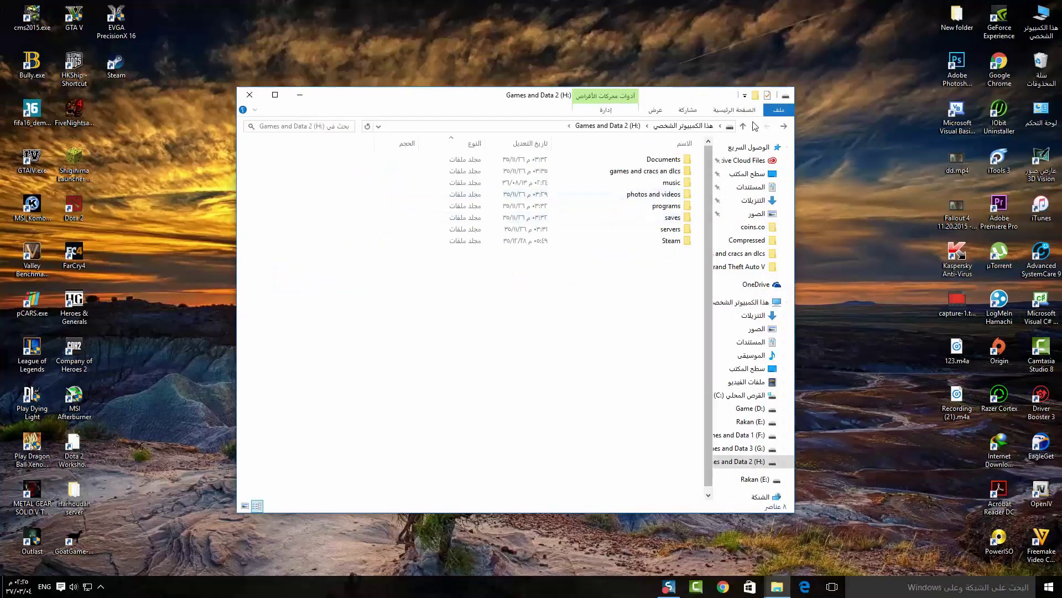
left_click(784, 127)
Step: Check the contents of removable drive E: and return to the drive overview
left_click(374, 255)
double_click(374, 255)
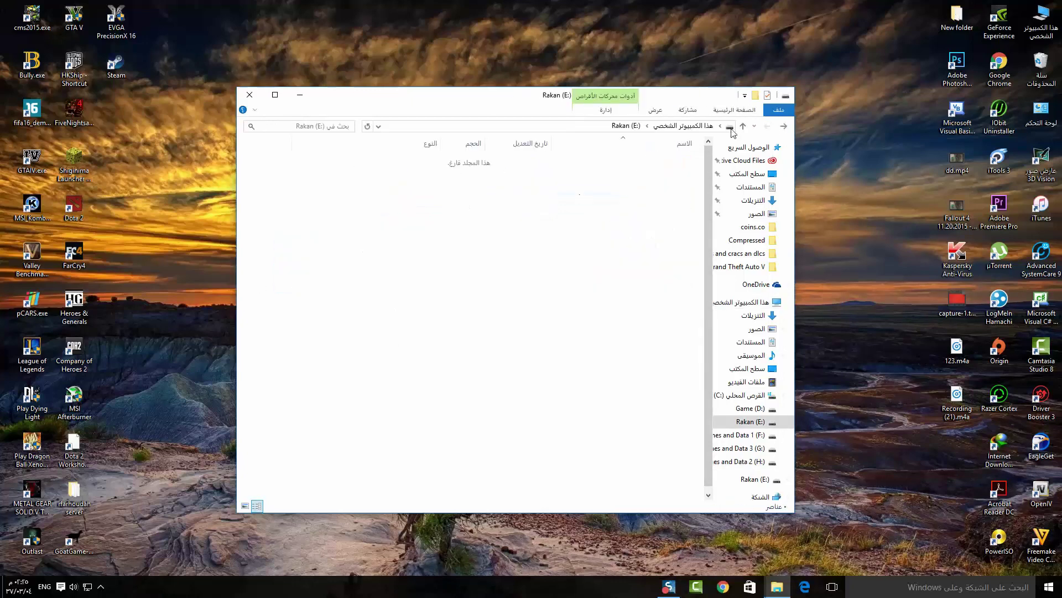
left_click(784, 126)
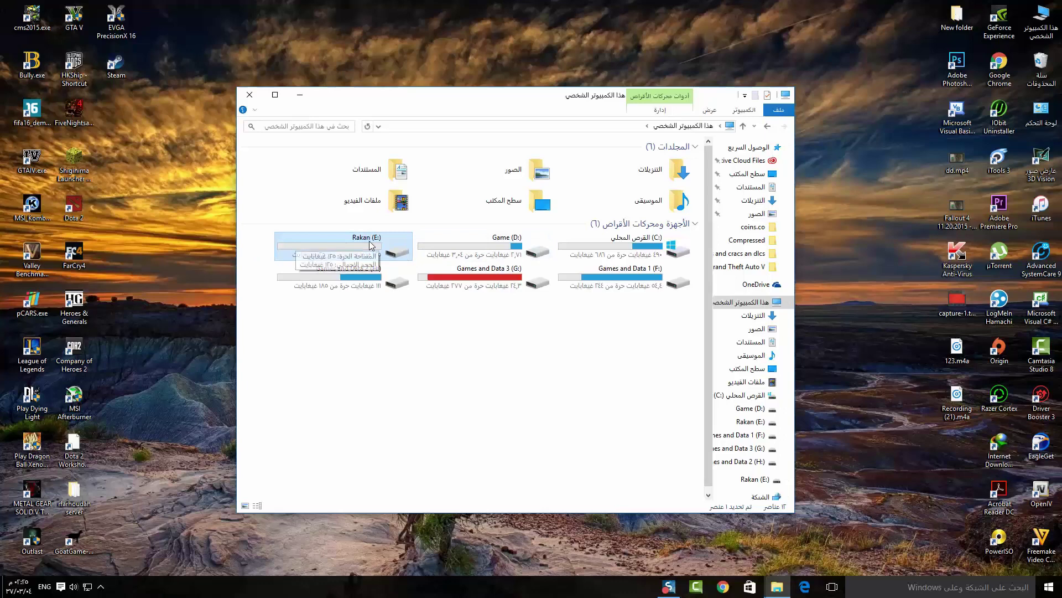
Step: Review the file system choices for formatting drive E:, keeping NTFS, and close the format dialog without formatting
right_click(370, 243)
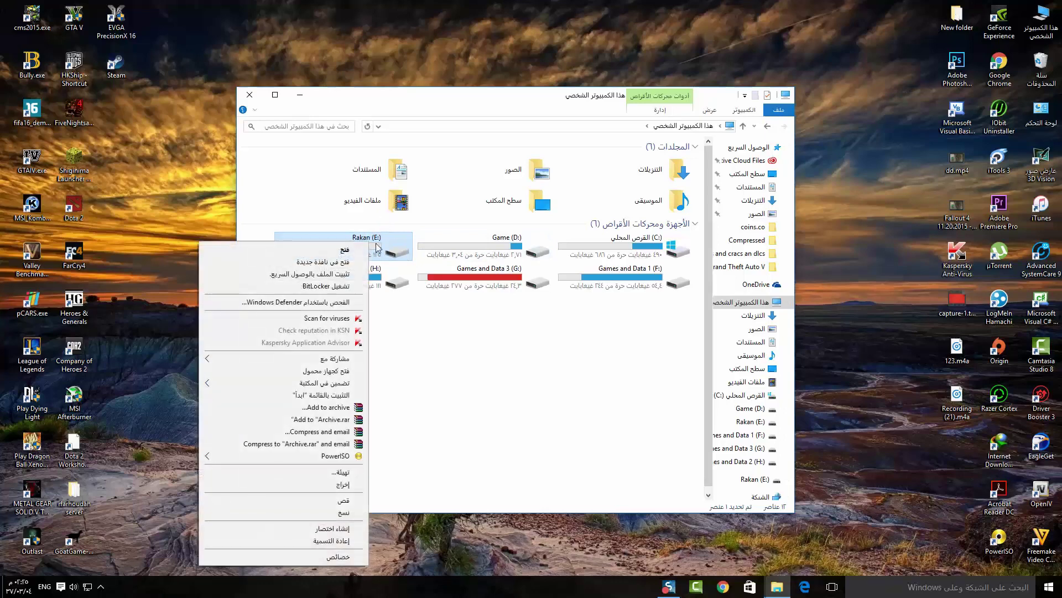
left_click(340, 472)
left_click(237, 263)
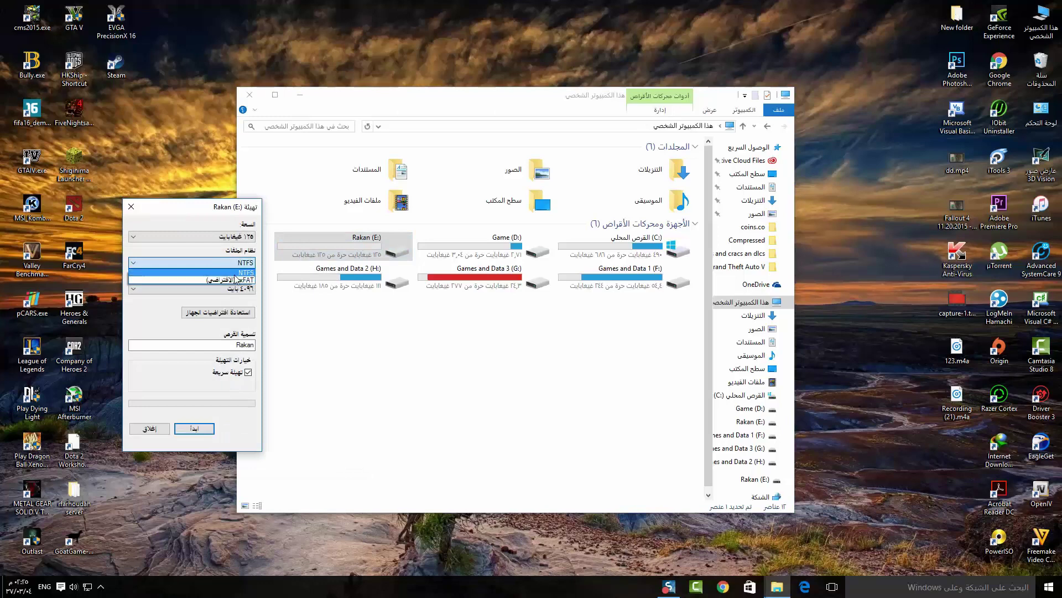
left_click(238, 272)
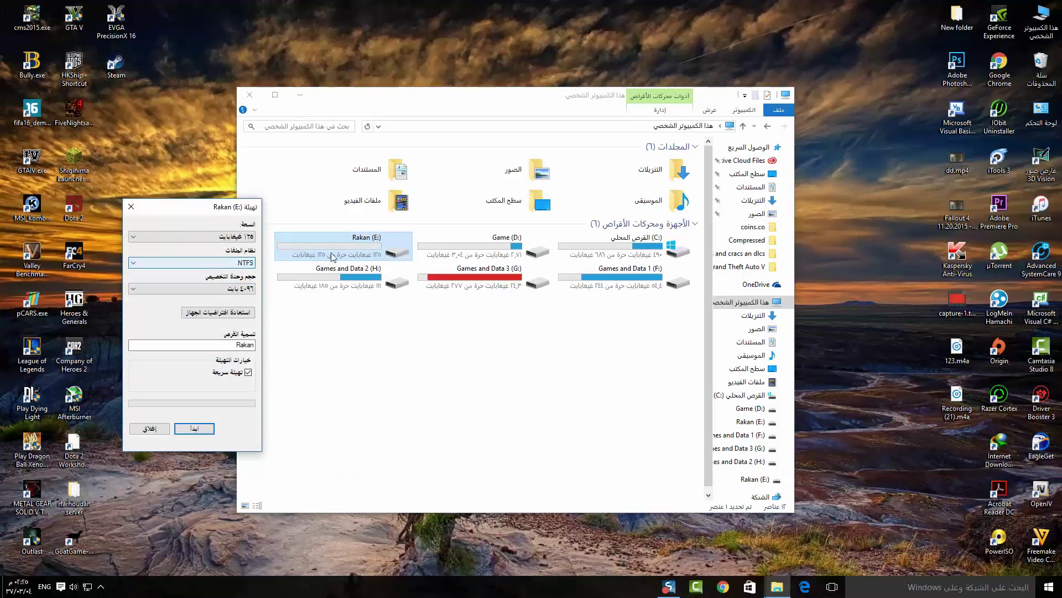
left_click(245, 265)
left_click(242, 272)
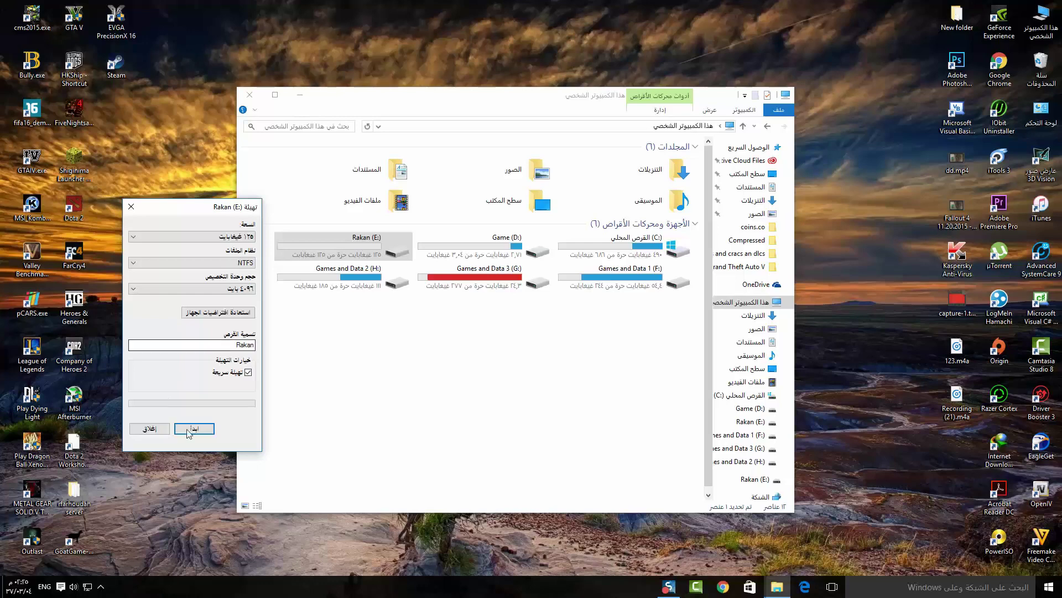
left_click(149, 428)
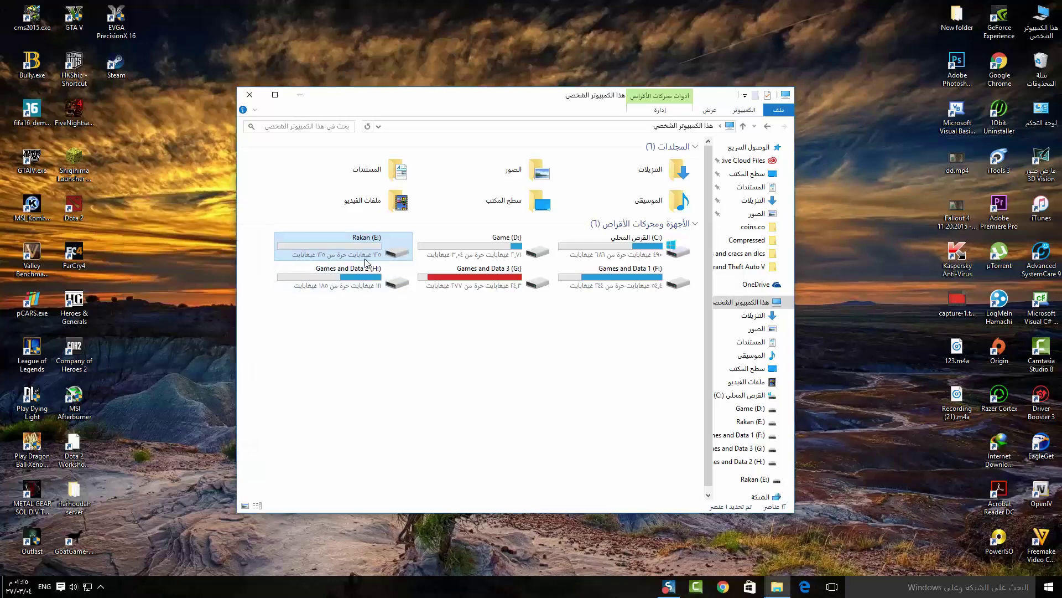
Step: Enable ReadyBoost on drive E: with the option to use this device, reserving 32768 MB for system speed
double_click(343, 243)
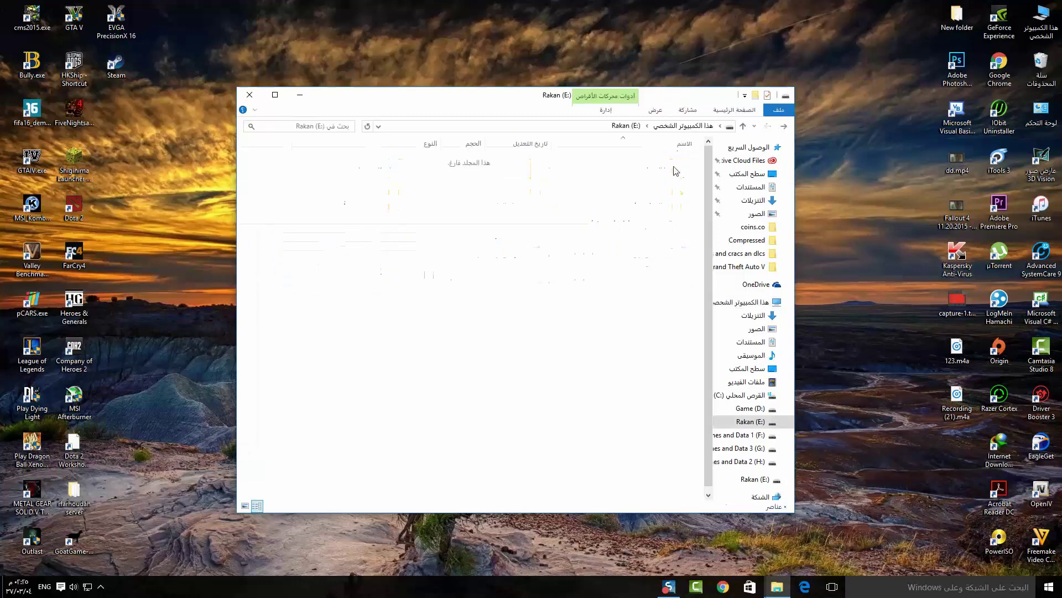
left_click(784, 126)
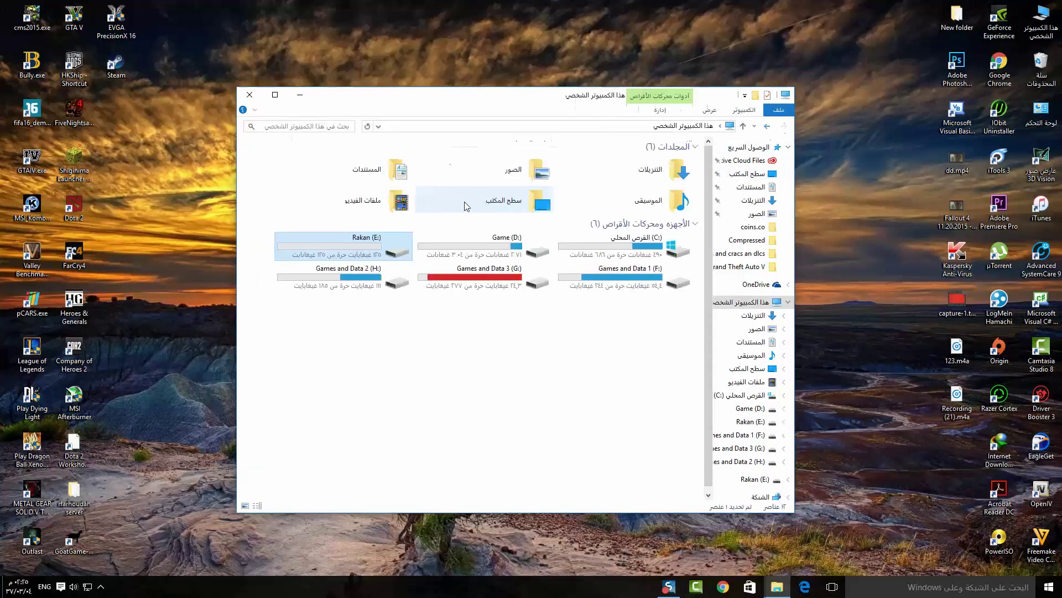
right_click(373, 244)
left_click(288, 560)
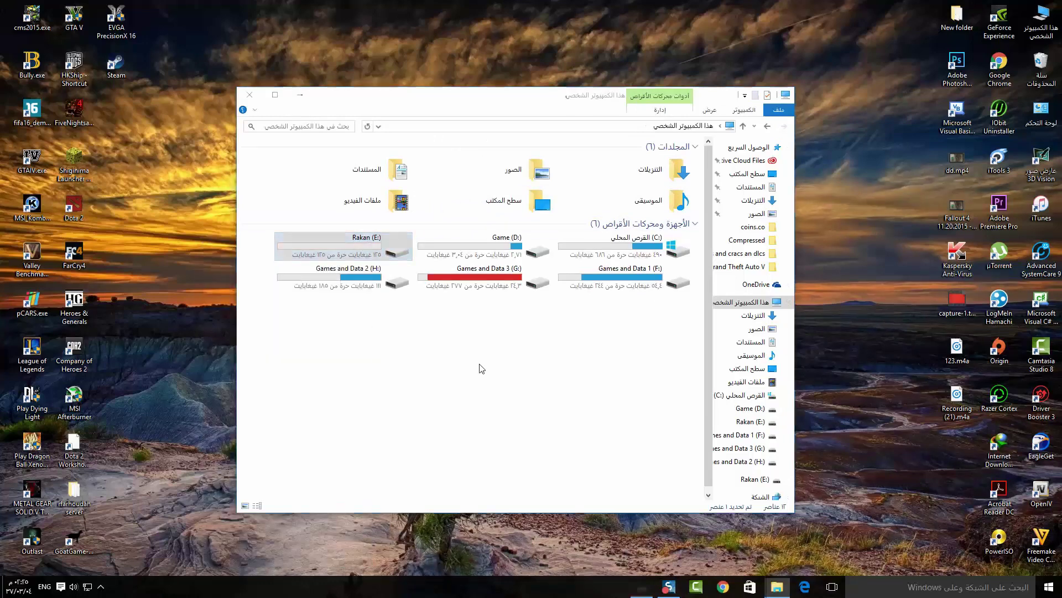
left_click(522, 270)
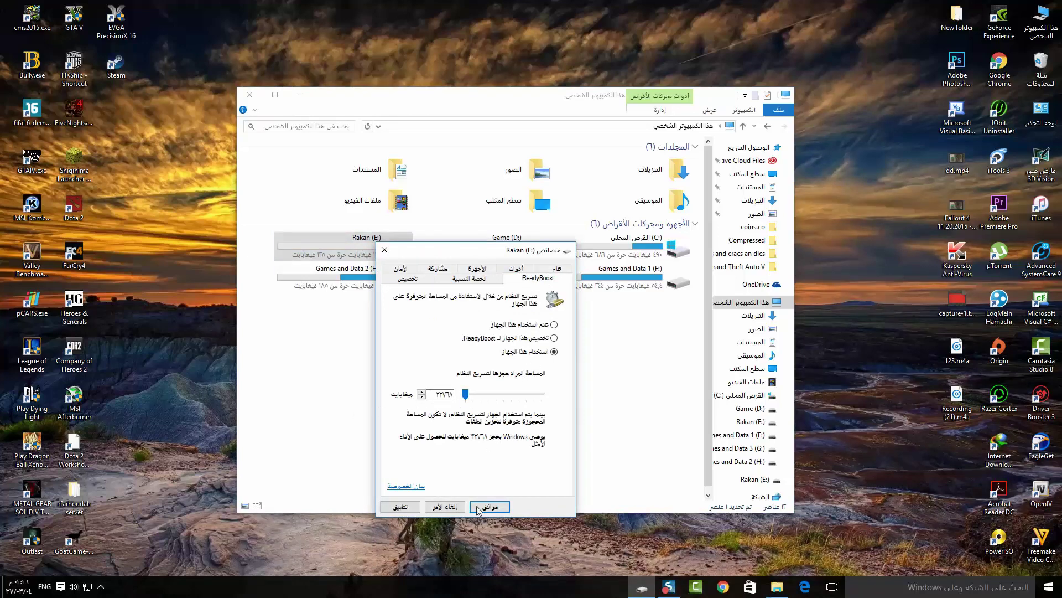
left_click(421, 393)
left_click(489, 507)
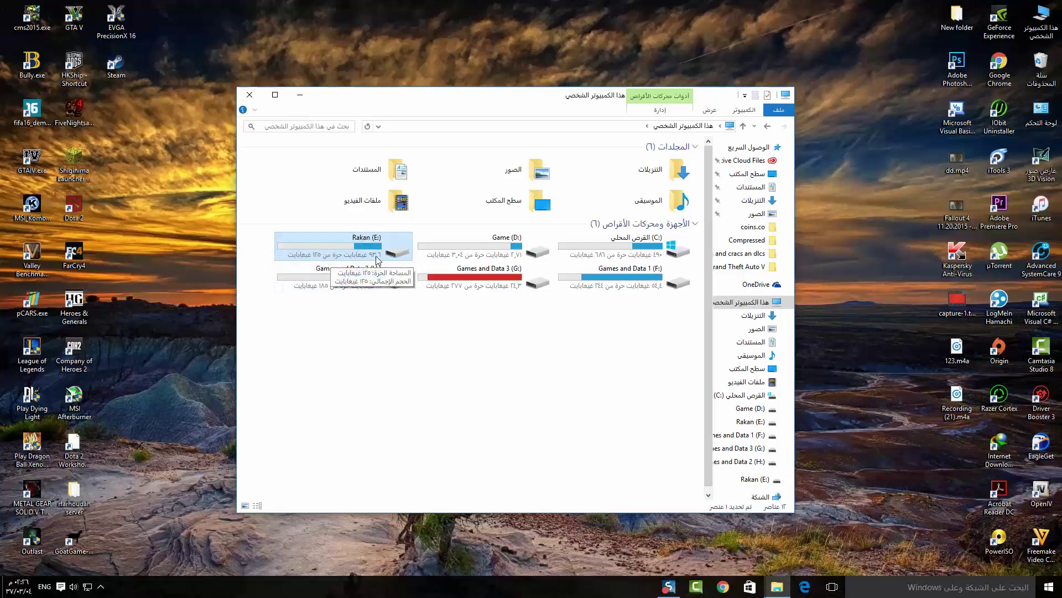
Step: Inspect the ReadyBoost.sfcache file on drive E: and return to the drive overview
double_click(360, 247)
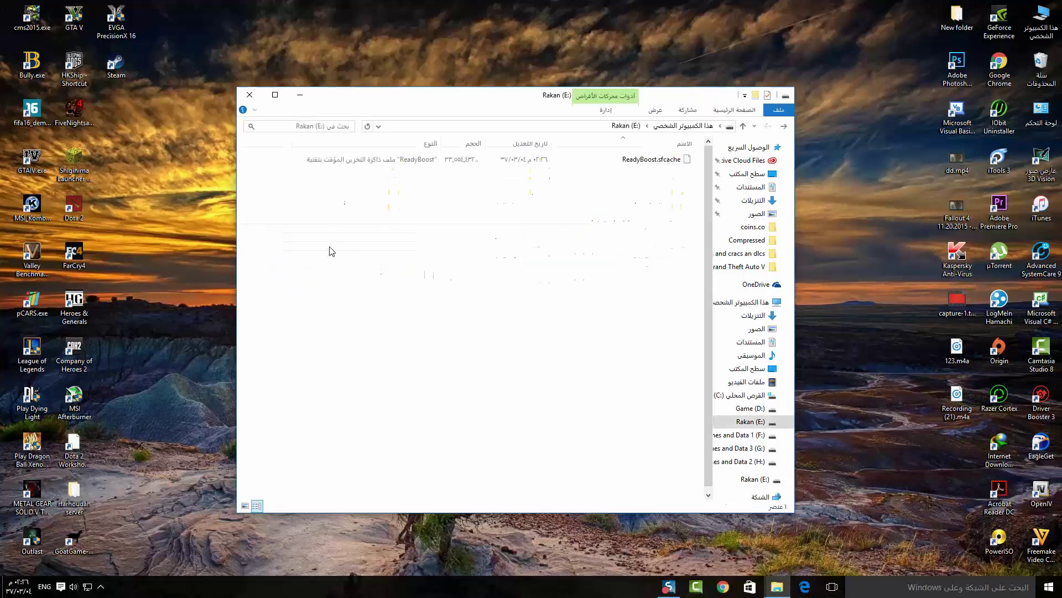
left_click(428, 161)
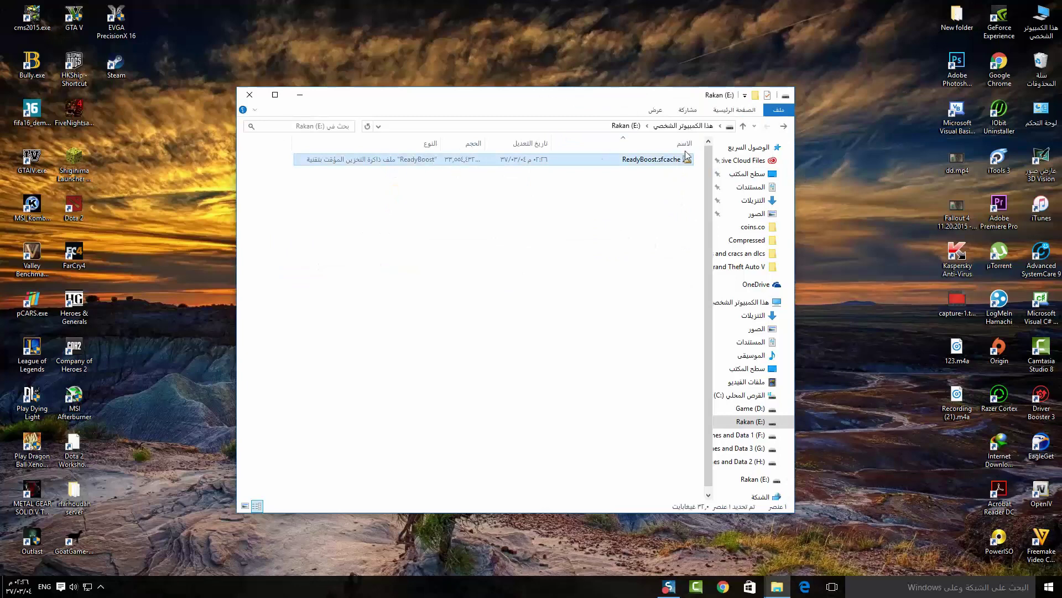
left_click(784, 126)
left_click(455, 346)
right_click(455, 347)
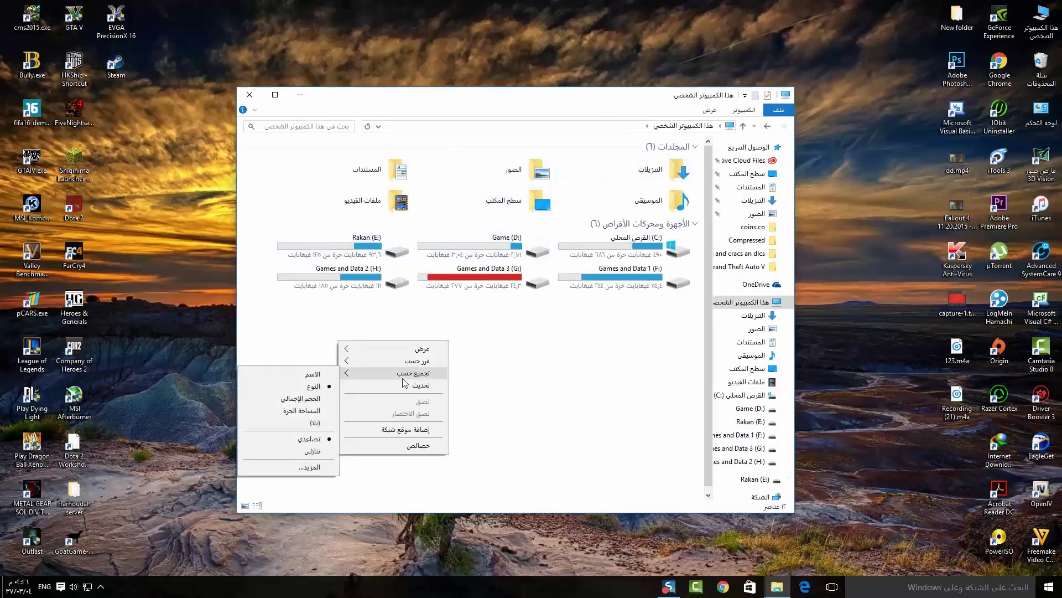
left_click(469, 383)
right_click(198, 298)
left_click(188, 330)
left_click_drag(400, 95, 262, 83)
right_click(322, 23)
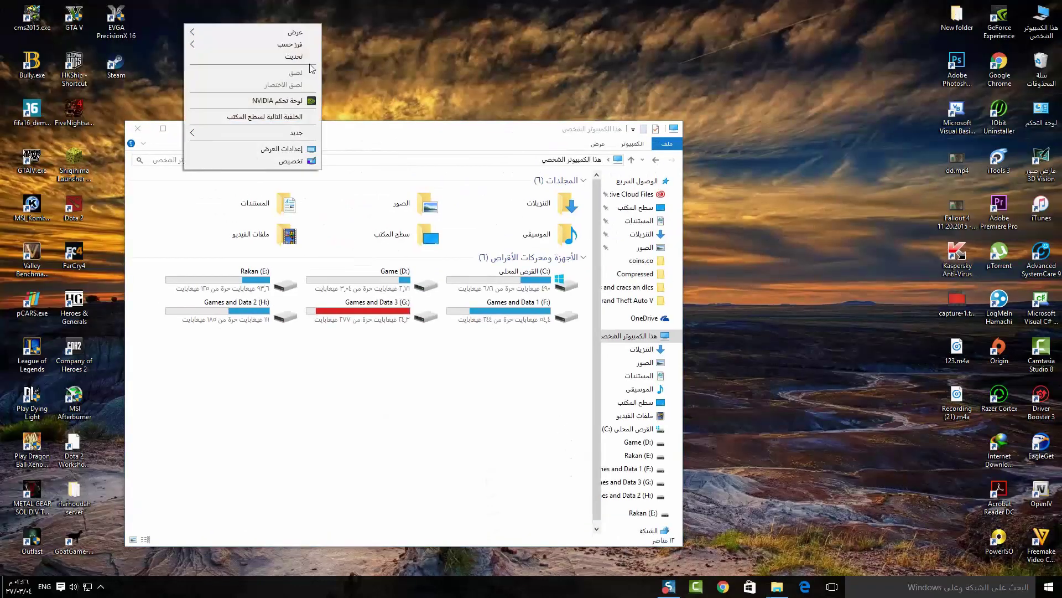
left_click(299, 56)
left_click_drag(306, 120, 351, 55)
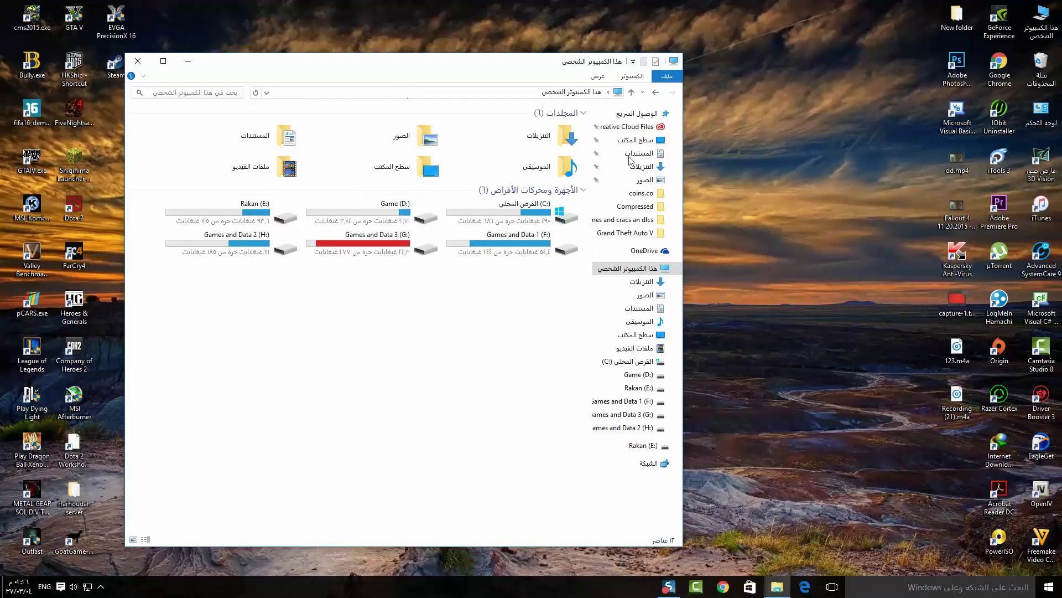
left_click_drag(531, 62, 542, 100)
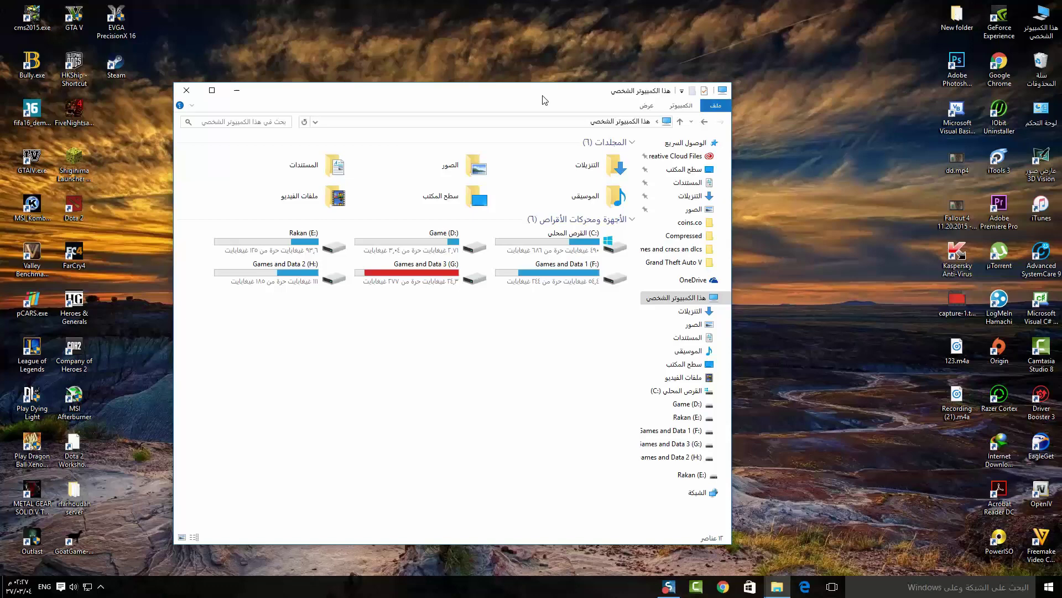
left_click_drag(313, 95, 385, 72)
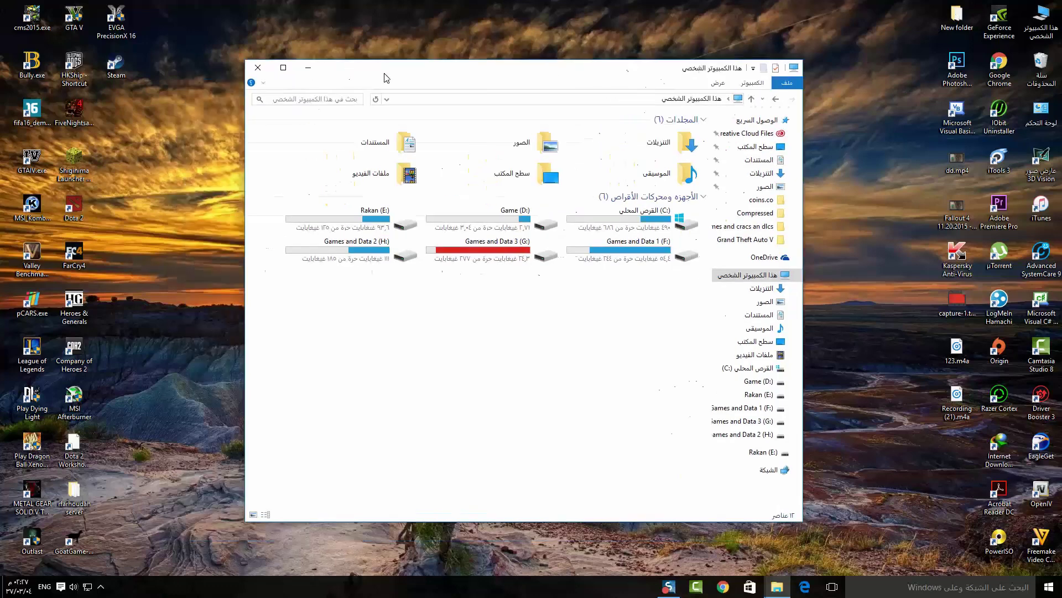
Step: Close the This PC window and refresh the desktop
left_click(259, 69)
right_click(253, 70)
left_click(188, 105)
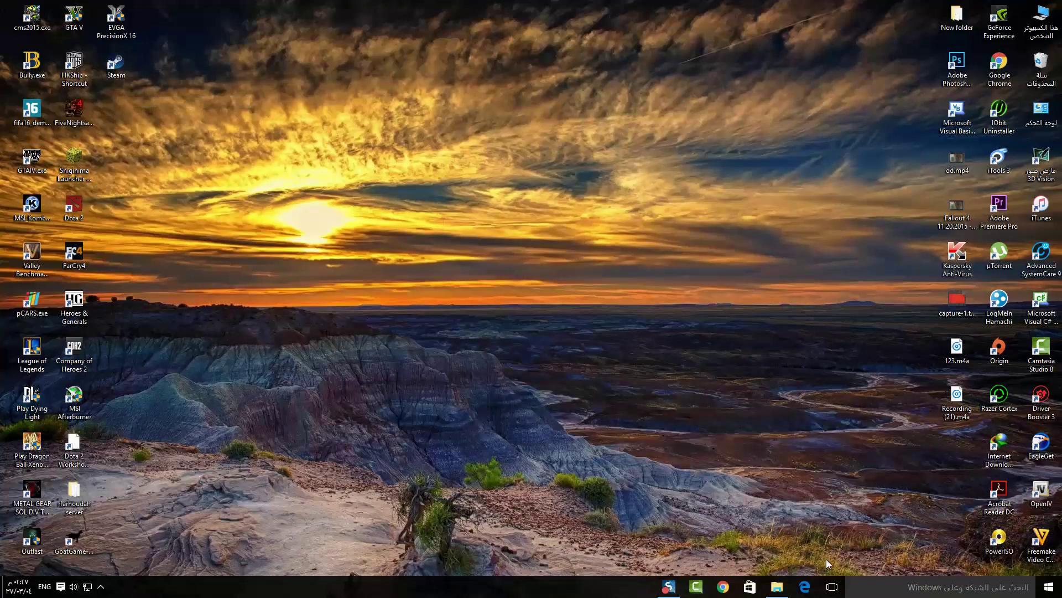